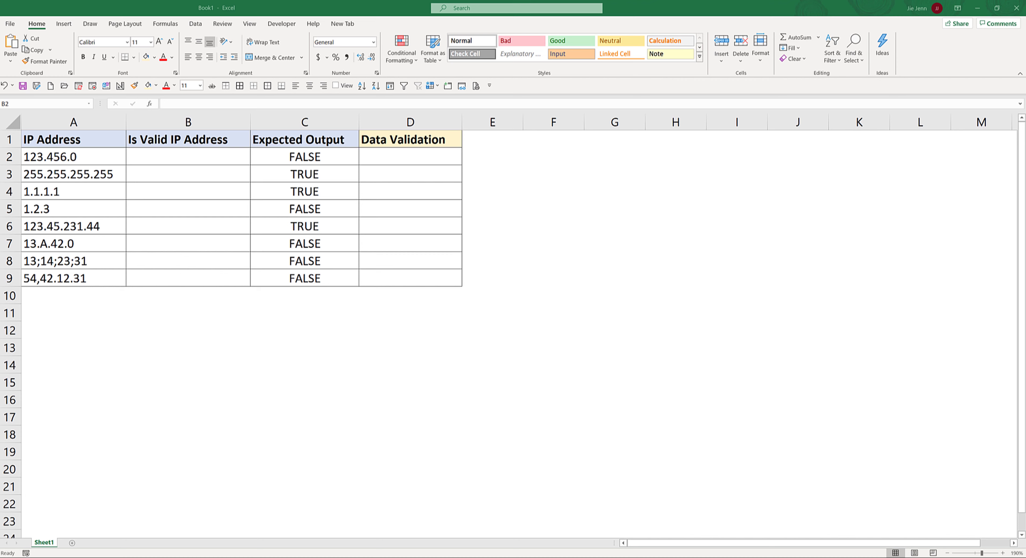
Review the IP address table A1:D9, selecting the addresses in A2:A9 and the Expected Output column.
{"action": "left_click", "coordinate": [85, 138]}
{"action": "left_click_drag", "start_coordinate": [320, 182], "coordinate": [410, 278]}
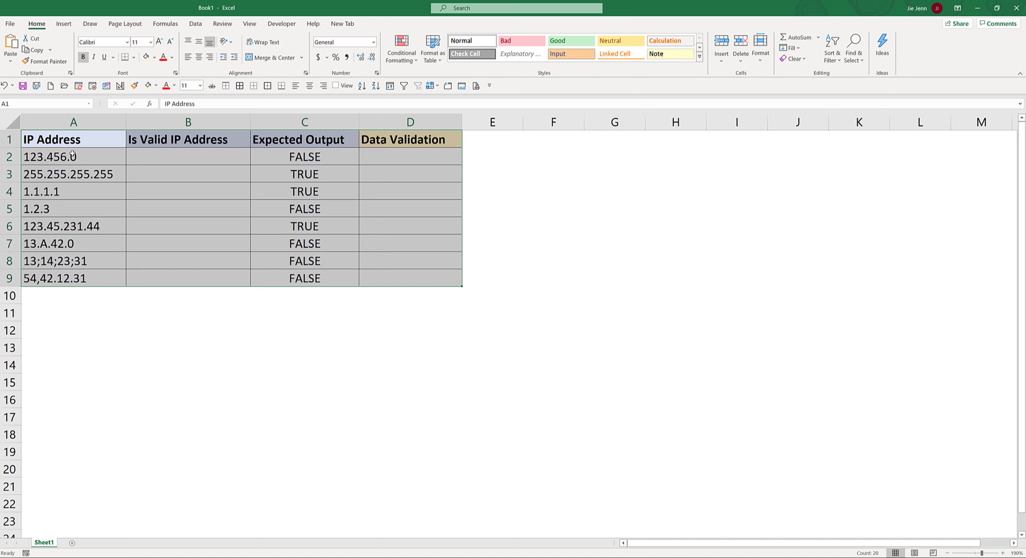
{"action": "left_click", "coordinate": [85, 156]}
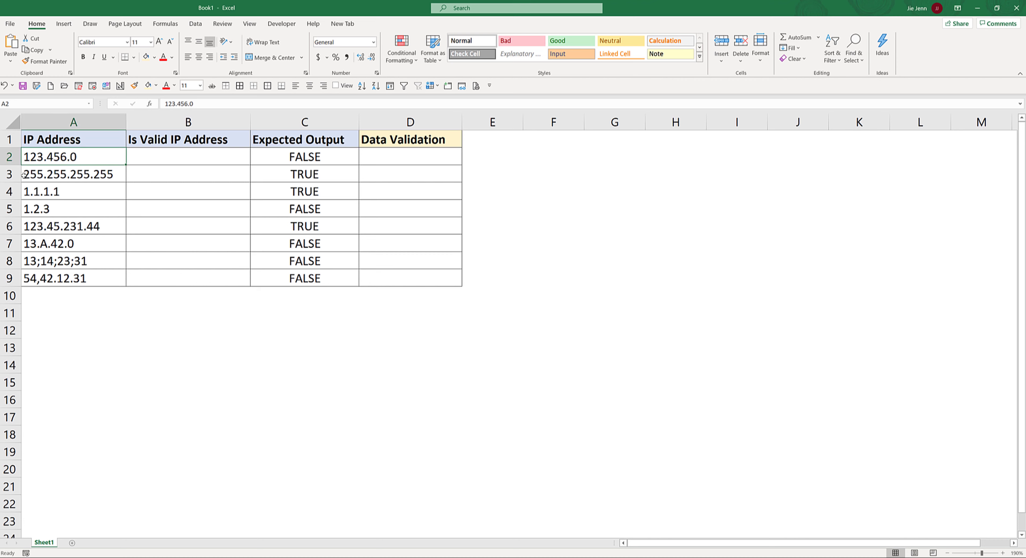
{"action": "left_click", "coordinate": [81, 174]}
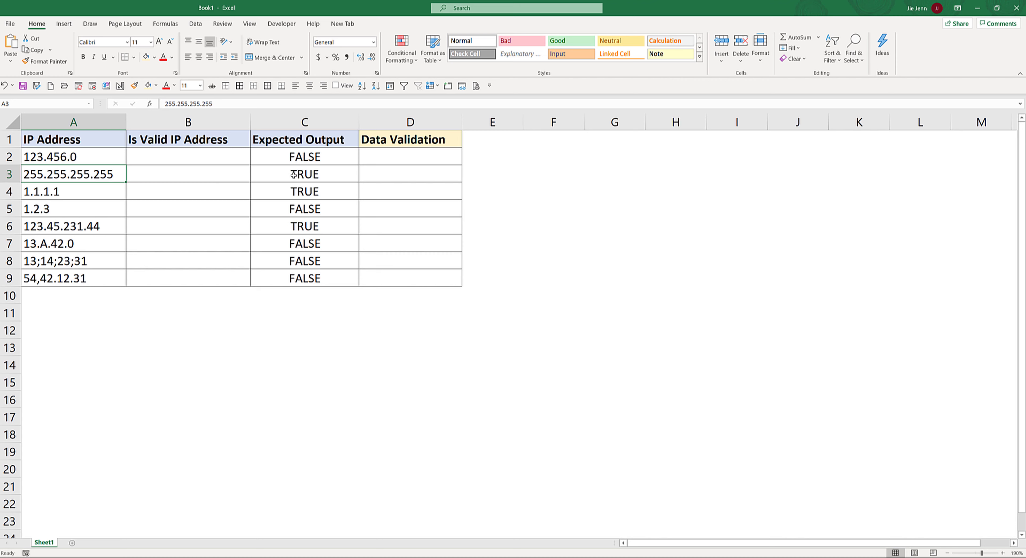
{"action": "left_click_drag", "start_coordinate": [92, 189], "coordinate": [86, 275]}
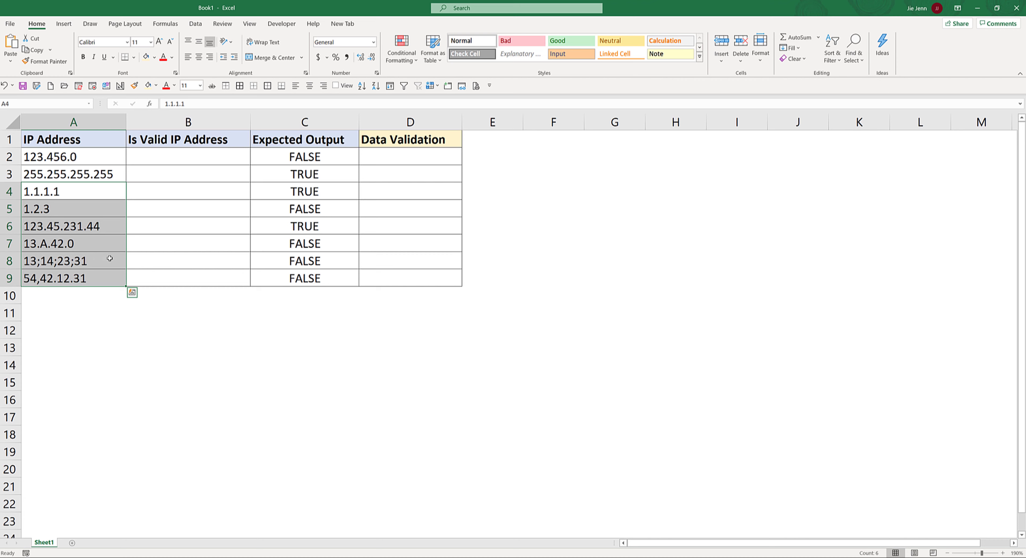
{"action": "left_click_drag", "start_coordinate": [318, 141], "coordinate": [318, 275]}
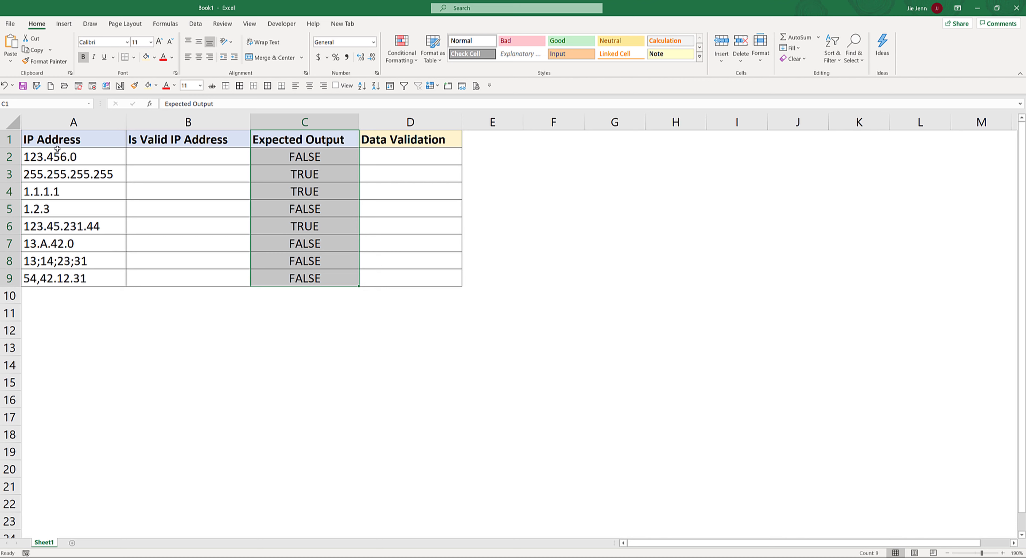
{"action": "left_click_drag", "start_coordinate": [60, 156], "coordinate": [72, 281]}
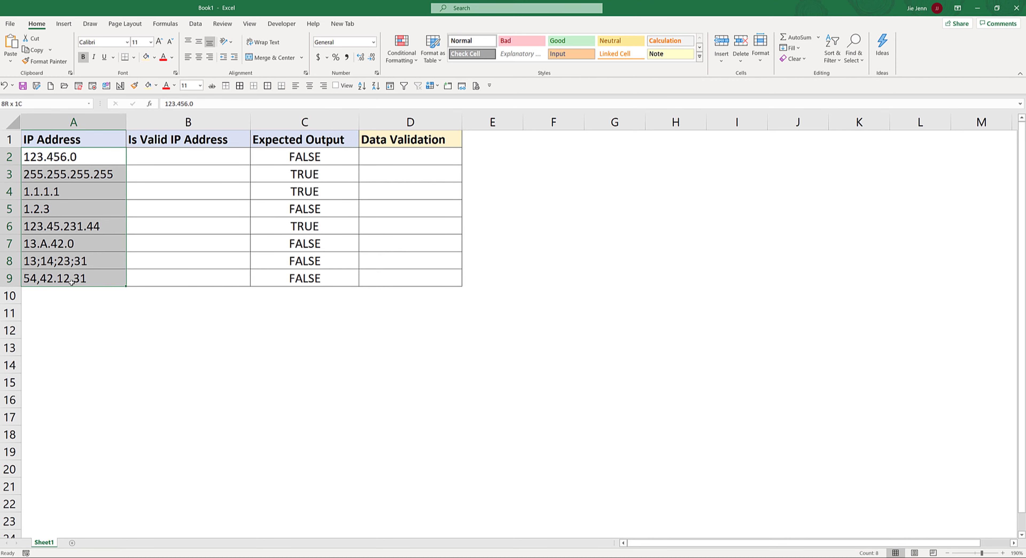
{"action": "left_click", "coordinate": [100, 278]}
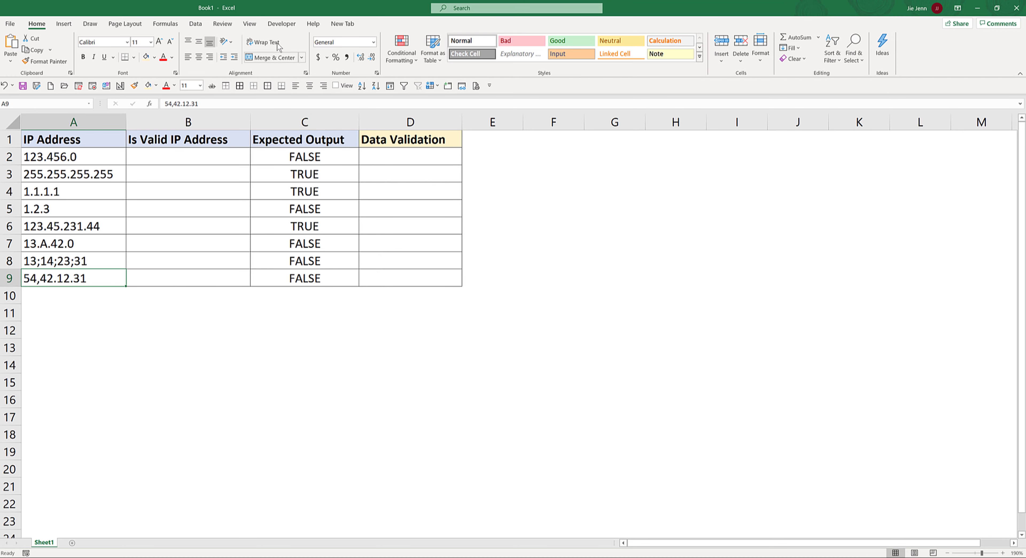
Open the Visual Basic editor from the Developer tab and insert a new module under ThisWorkbook.
{"action": "left_click", "coordinate": [286, 25]}
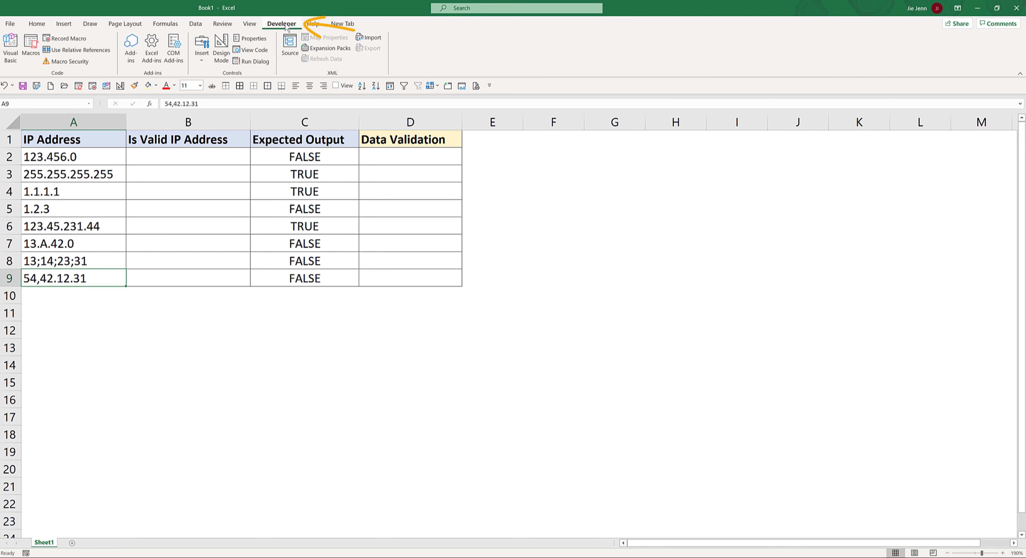
{"action": "left_click", "coordinate": [10, 47]}
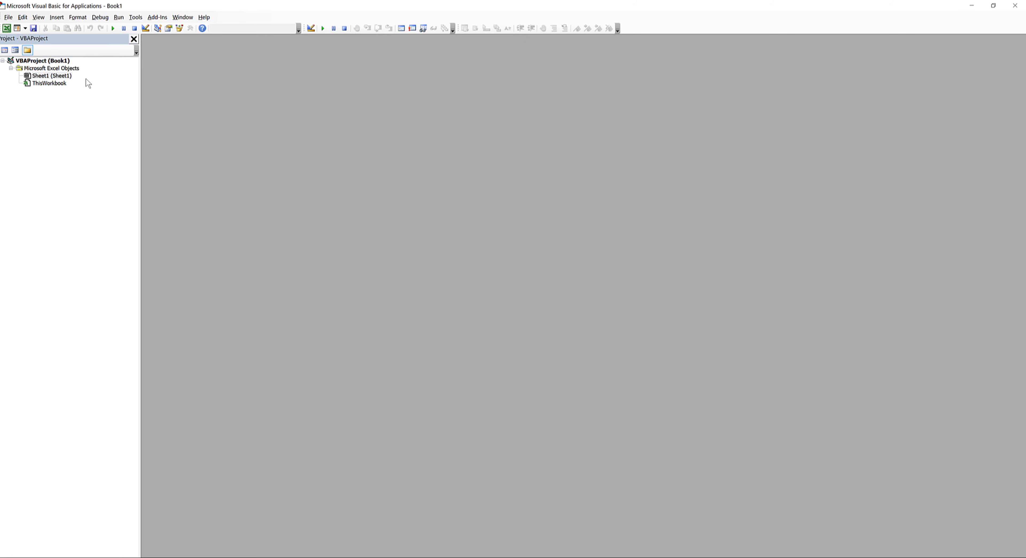
{"action": "right_click", "coordinate": [55, 83]}
{"action": "mouse_move", "coordinate": [78, 133]}
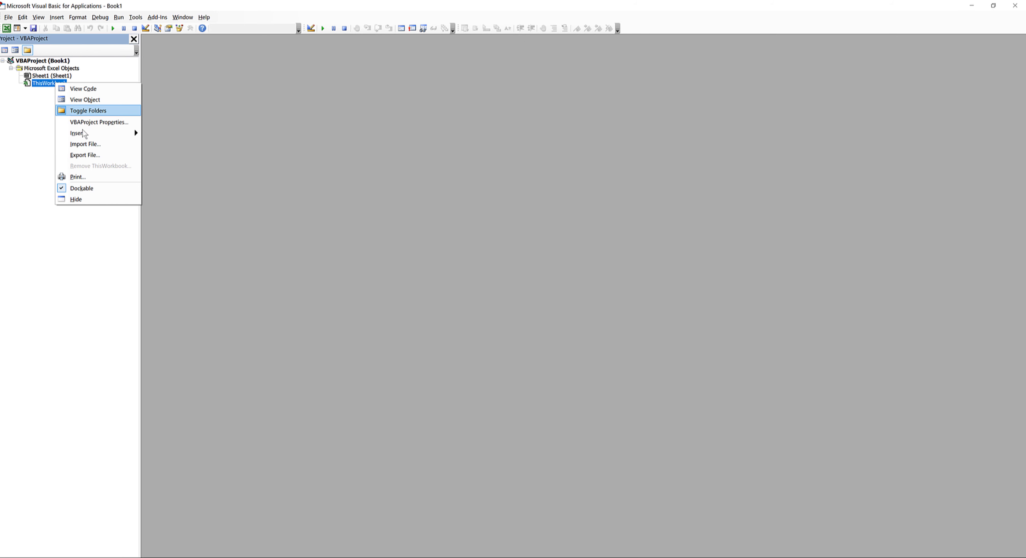
{"action": "left_click", "coordinate": [165, 142]}
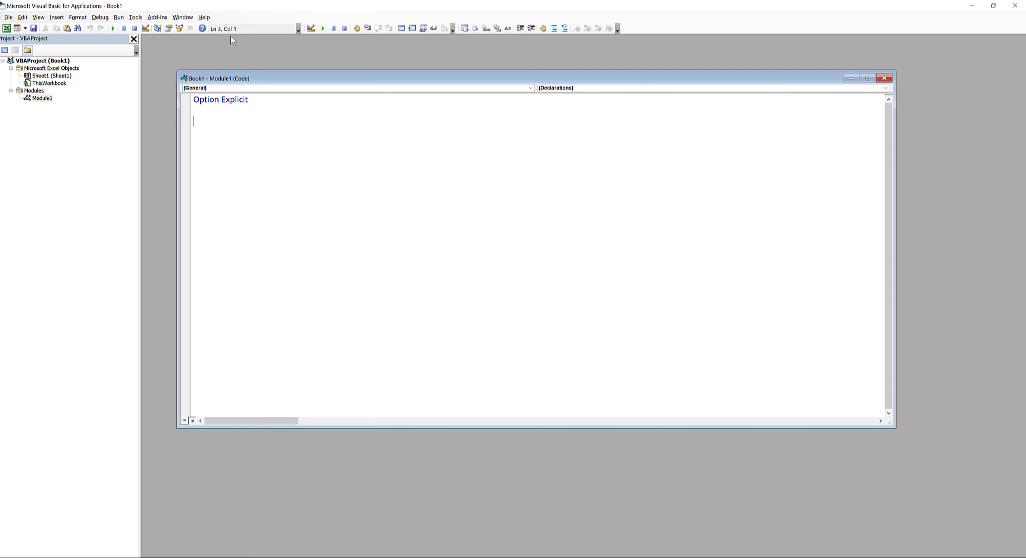
Restore the VBA editor window and resize it to sit beside the worksheet data.
{"action": "double_click", "coordinate": [263, 5]}
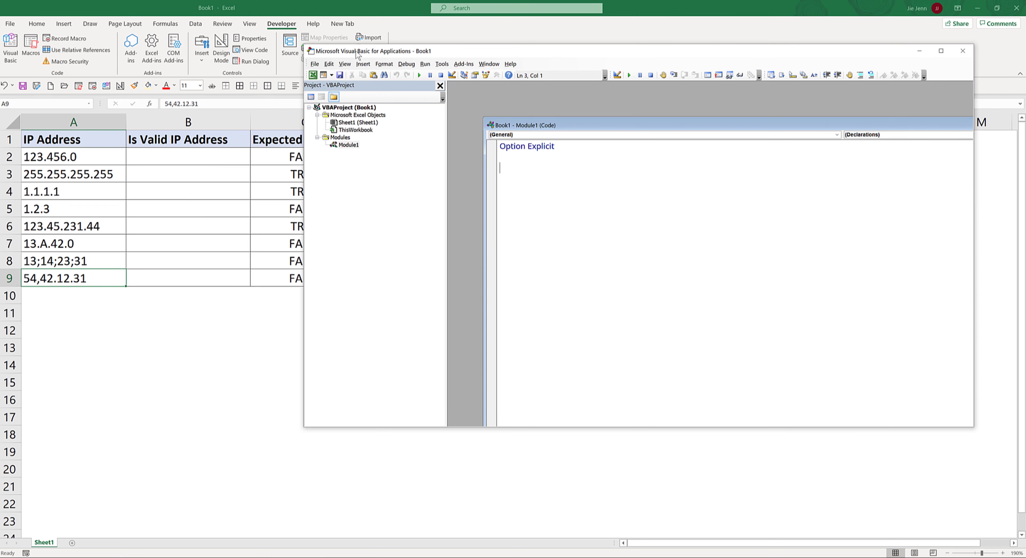
{"action": "left_click", "coordinate": [203, 382]}
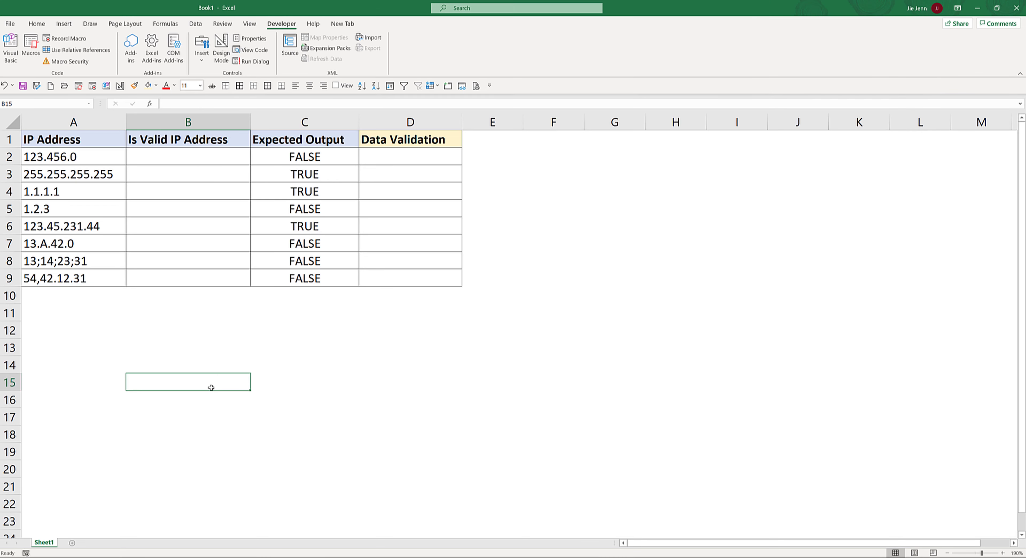
{"action": "key", "text": "alt+F11"}
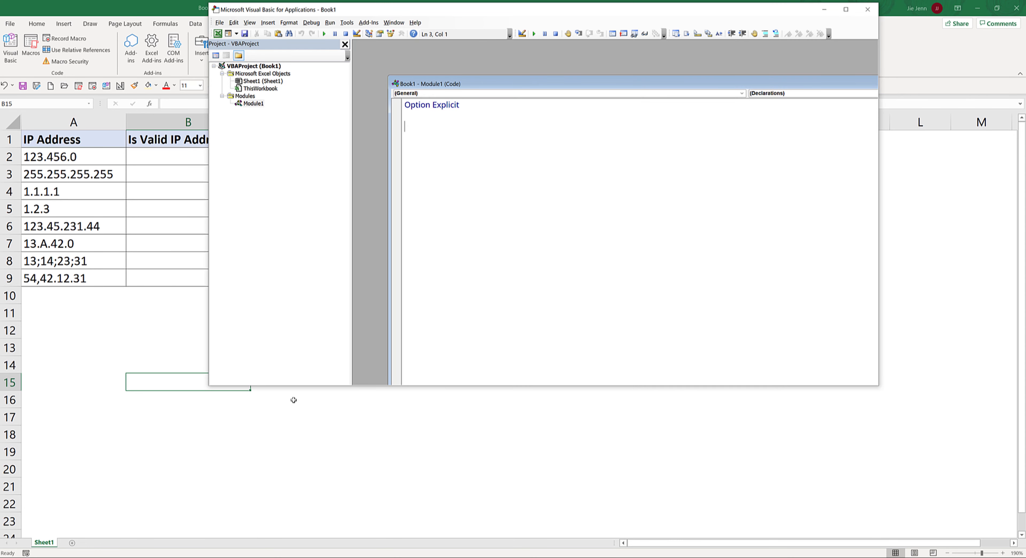
{"action": "left_click_drag", "start_coordinate": [209, 386], "coordinate": [284, 488]}
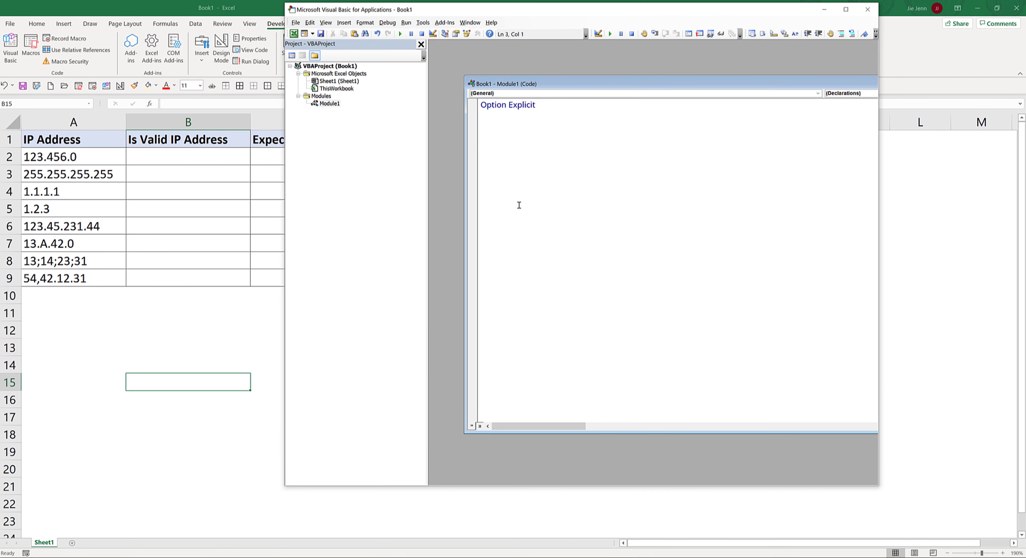
Type the declaration Public Function Valid_IP_Address(ByVal IP_Address As String) As Boolean.
{"action": "type", "text": "Publ"}
{"action": "type", "text": "ic Function "}
{"action": "type", "text": "Valid"}
{"action": "type", "text": "_IP_Add"}
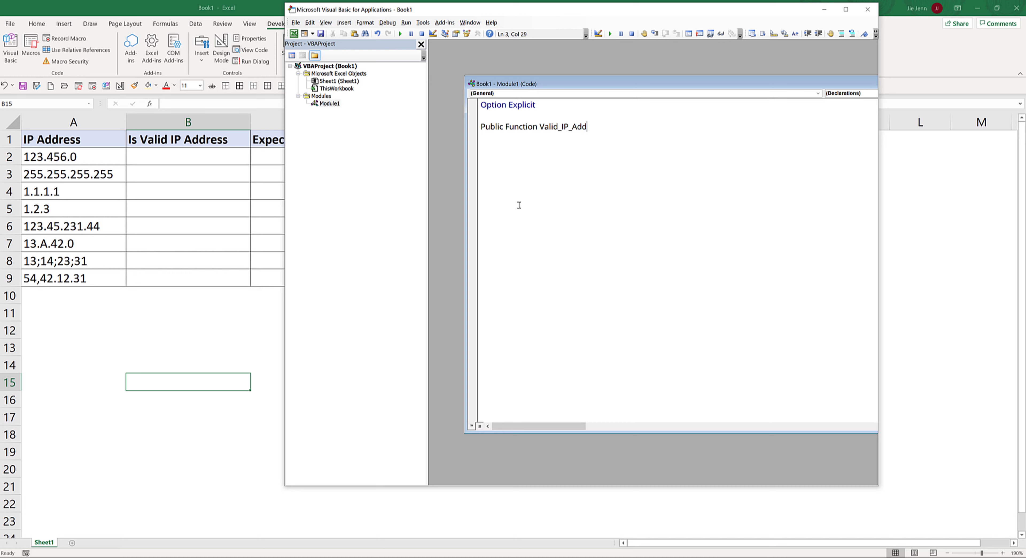
{"action": "type", "text": "ress(Byv"}
{"action": "type", "text": "al "}
{"action": "type", "text": "IP_Adr"}
{"action": "type", "text": "ess as strin"}
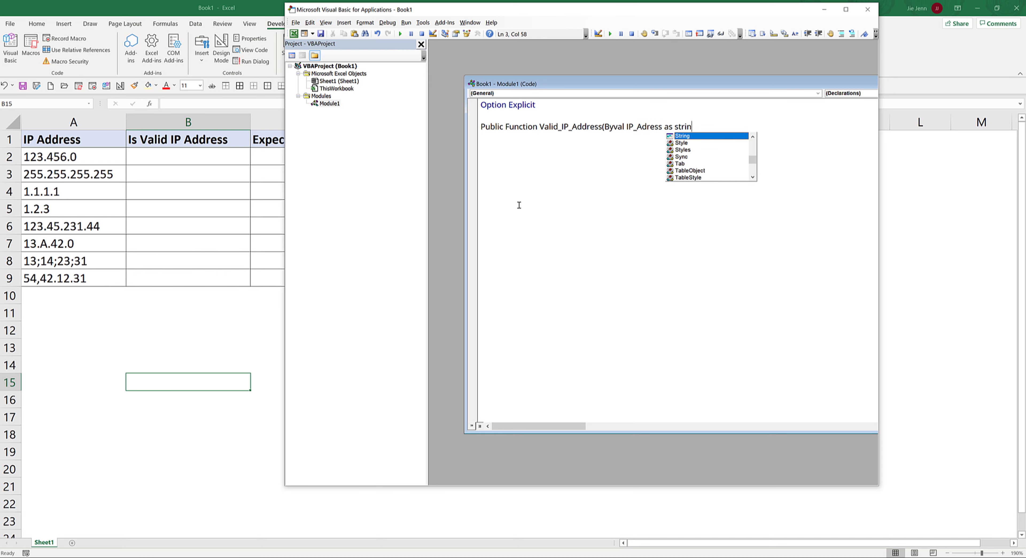
{"action": "type", "text": "g) as "}
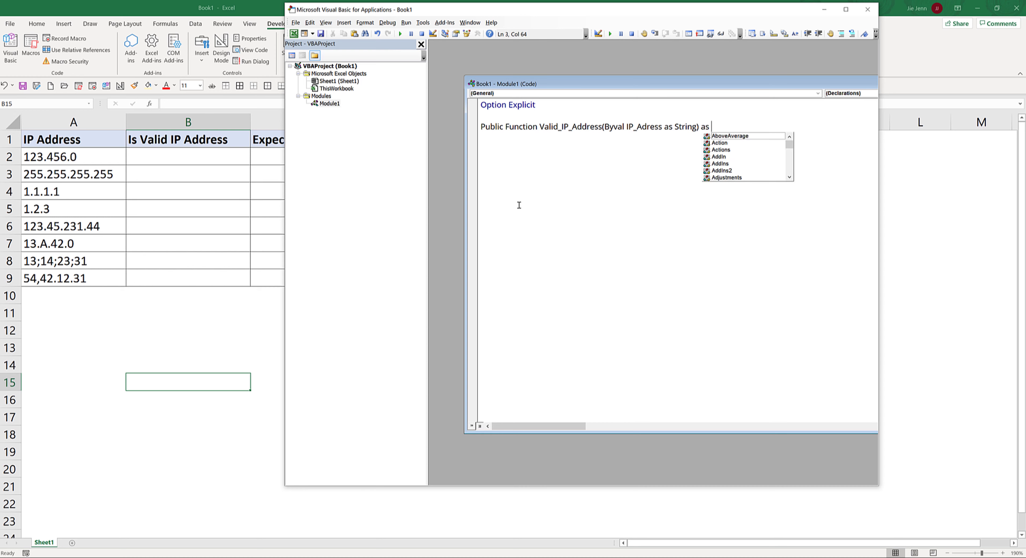
{"action": "type", "text": "bol"}
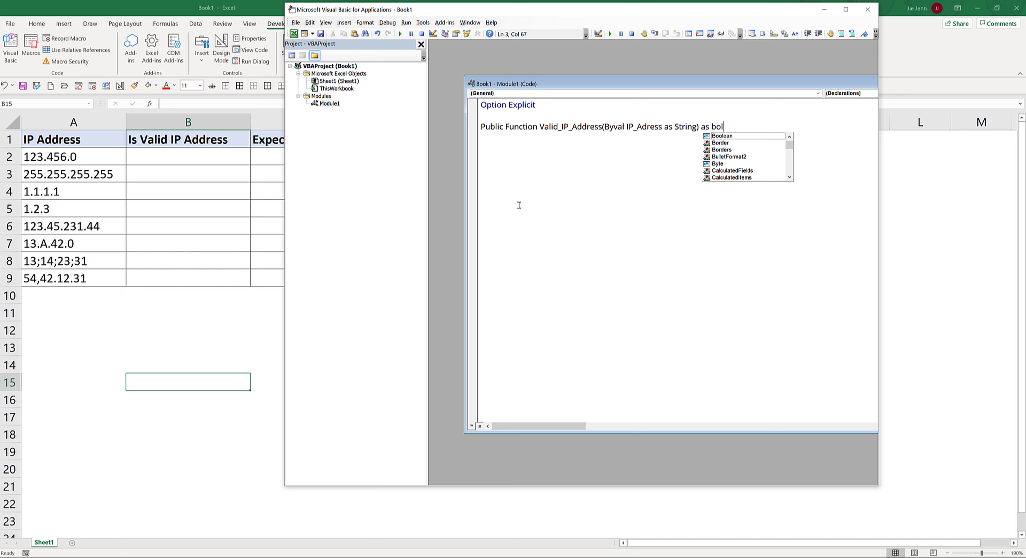
{"action": "type", "text": "ea"}
{"action": "key", "text": "Tab"}
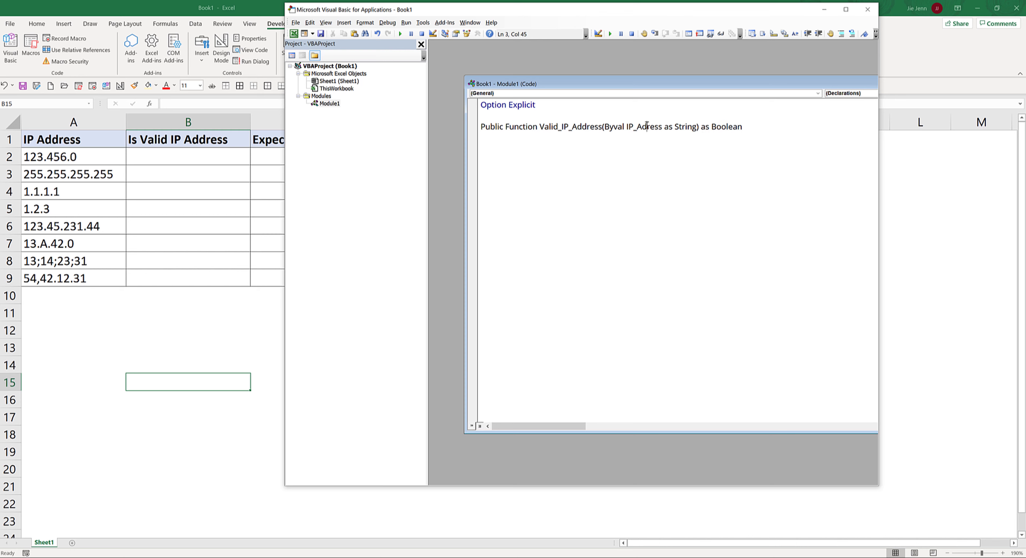
{"action": "type", "text": "d"}
{"action": "key", "text": "Return"}
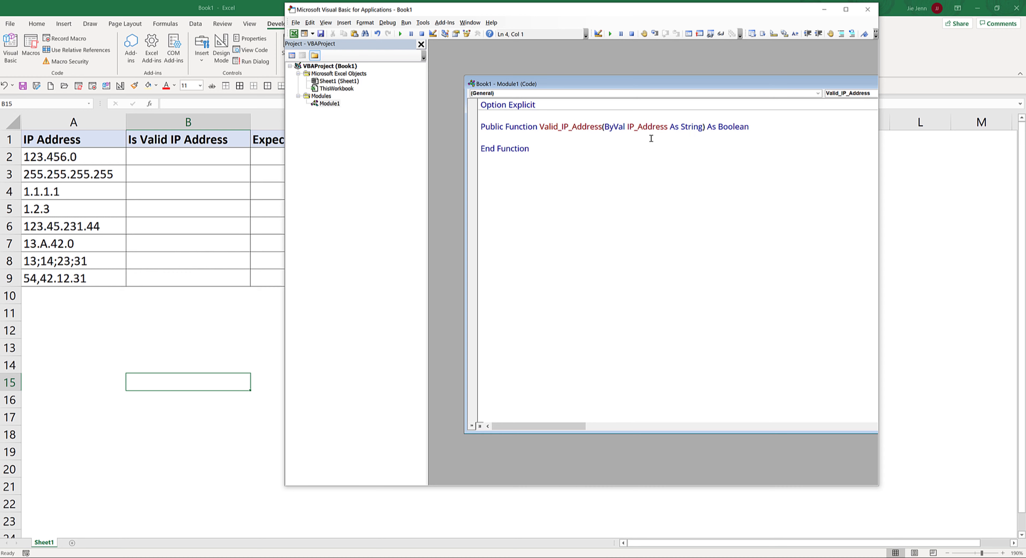
{"action": "key", "text": "Return"}
Declare IPAddress As String and arrIP() As String inside the function.
{"action": "key", "text": "Up"}
{"action": "key", "text": "Tab"}
{"action": "key", "text": "Return"}
{"action": "type", "text": "di"}
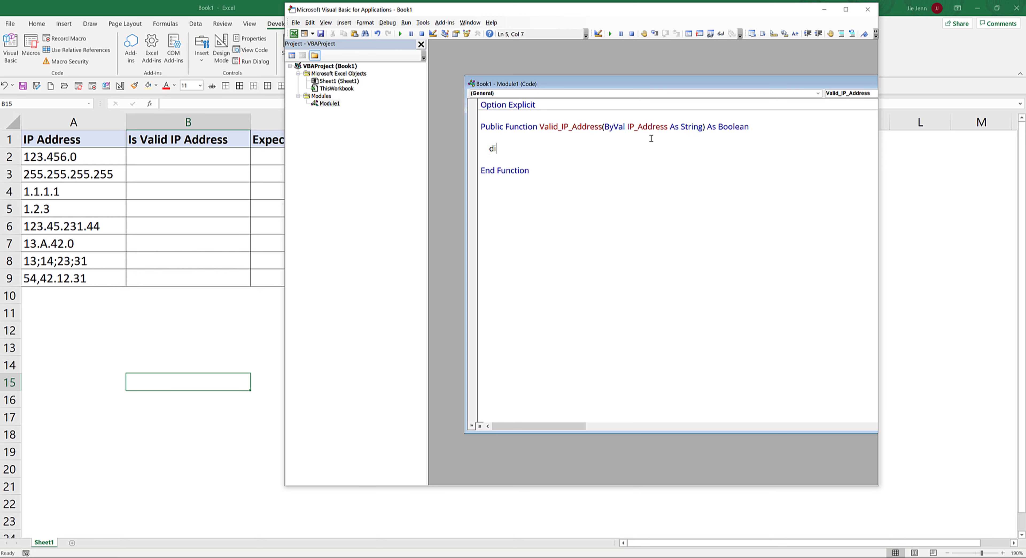
{"action": "type", "text": "m "}
{"action": "type", "text": "IPAddr"}
{"action": "key", "text": "BackSpace"}
{"action": "key", "text": "BackSpace"}
{"action": "key", "text": "BackSpace"}
{"action": "key", "text": "BackSpace"}
{"action": "type", "text": "Addres"}
{"action": "type", "text": "s "}
{"action": "type", "text": "as string"}
{"action": "key", "text": "Return"}
{"action": "type", "text": "di"}
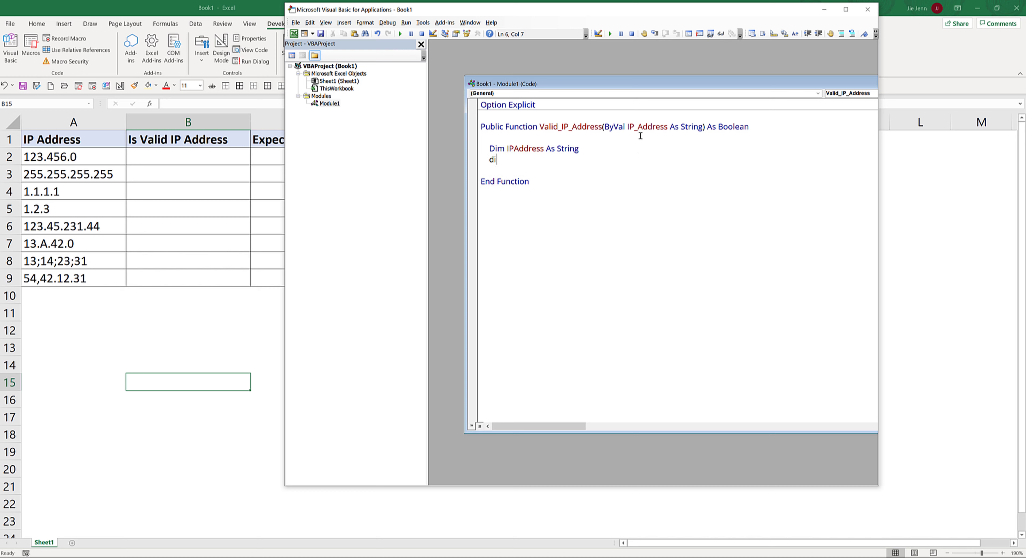
{"action": "type", "text": "m arr"}
{"action": "type", "text": "IP"}
{"action": "type", "text": "()"}
{"action": "type", "text": " as string"}
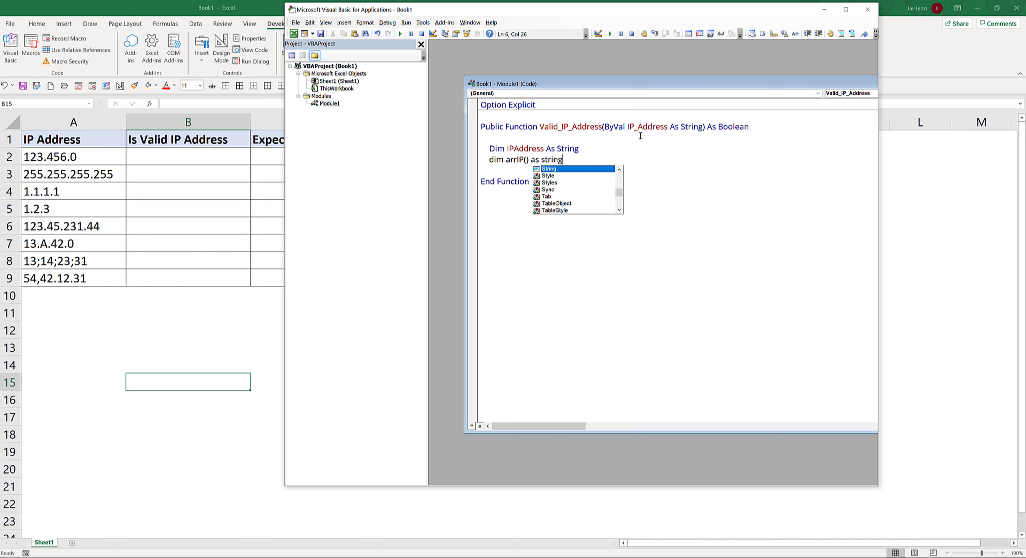
{"action": "key", "text": "Return"}
Declare IP(3) As String and the counter i As Long, leaving blank lines below.
{"action": "type", "text": "d"}
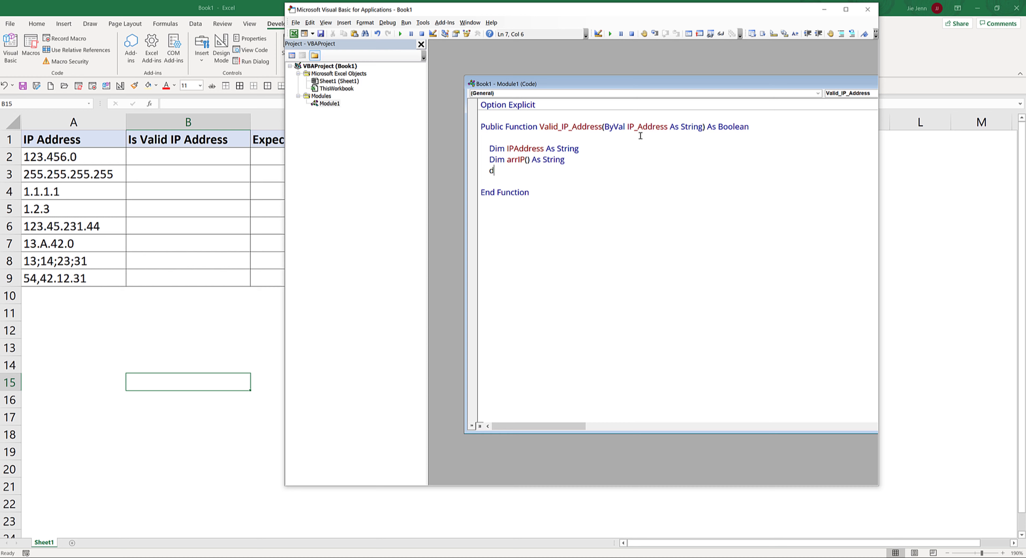
{"action": "type", "text": "im IP"}
{"action": "type", "text": "(3"}
{"action": "type", "text": ") "}
{"action": "type", "text": "as string"}
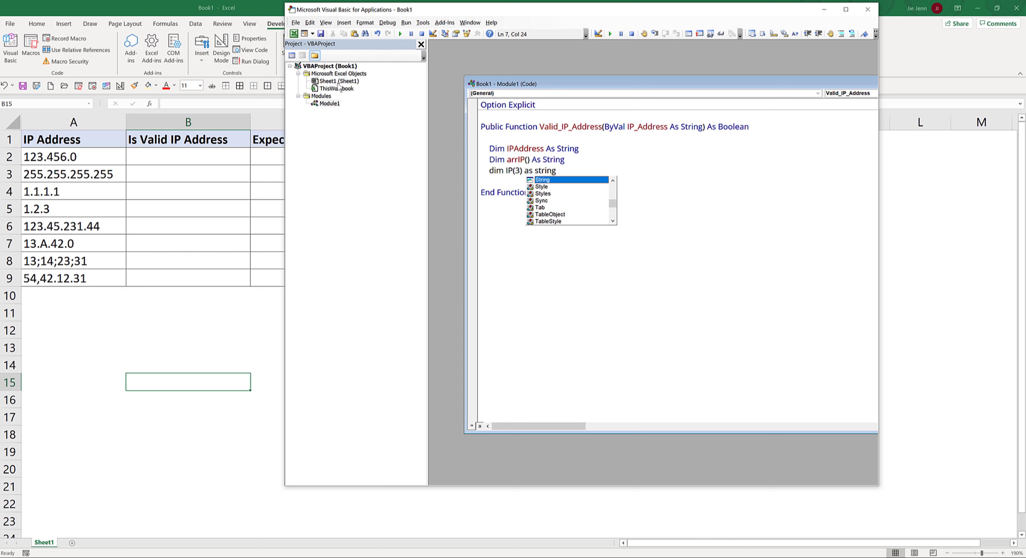
{"action": "key", "text": "Left"}
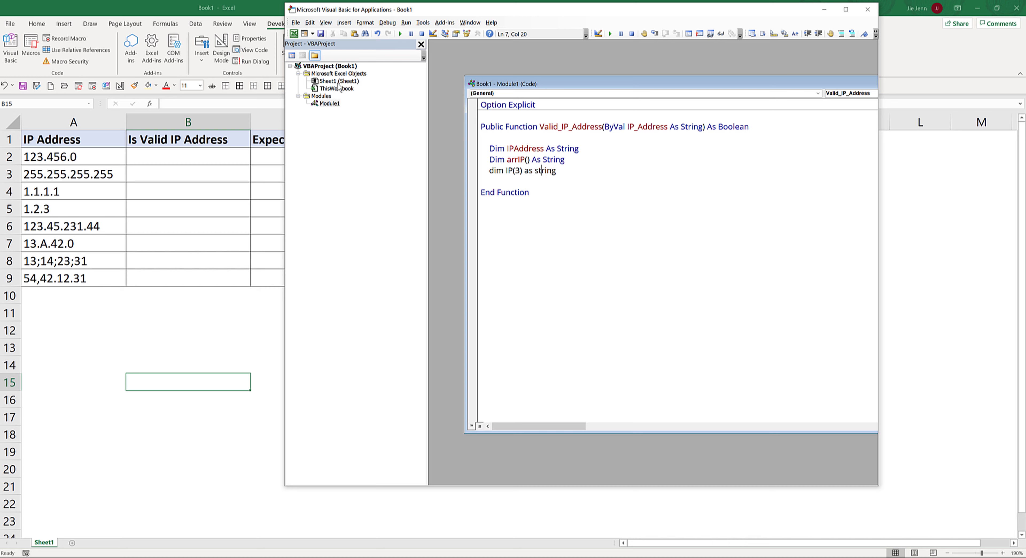
{"action": "key", "text": "Right"}
{"action": "key", "text": "shift+Right"}
{"action": "key", "text": "shift+Right"}
{"action": "key", "text": "shift+Right"}
{"action": "key", "text": "shift+Right"}
{"action": "key", "text": "End"}
{"action": "key", "text": "Return"}
{"action": "type", "text": "dim i as lo"}
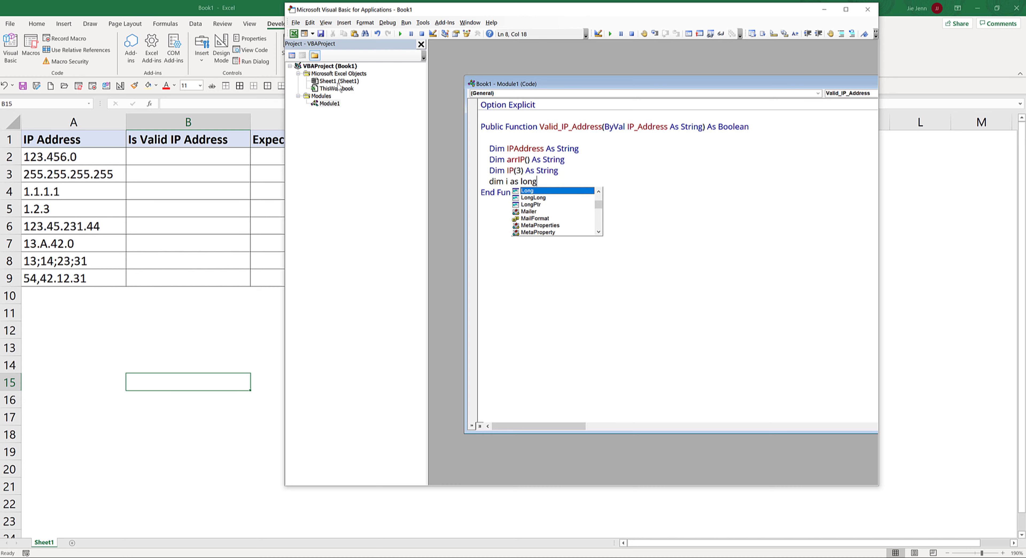
{"action": "key", "text": "Tab"}
{"action": "key", "text": "Return"}
{"action": "key", "text": "Return"}
{"action": "key", "text": "Return"}
{"action": "key", "text": "Up"}
{"action": "key", "text": "Up"}
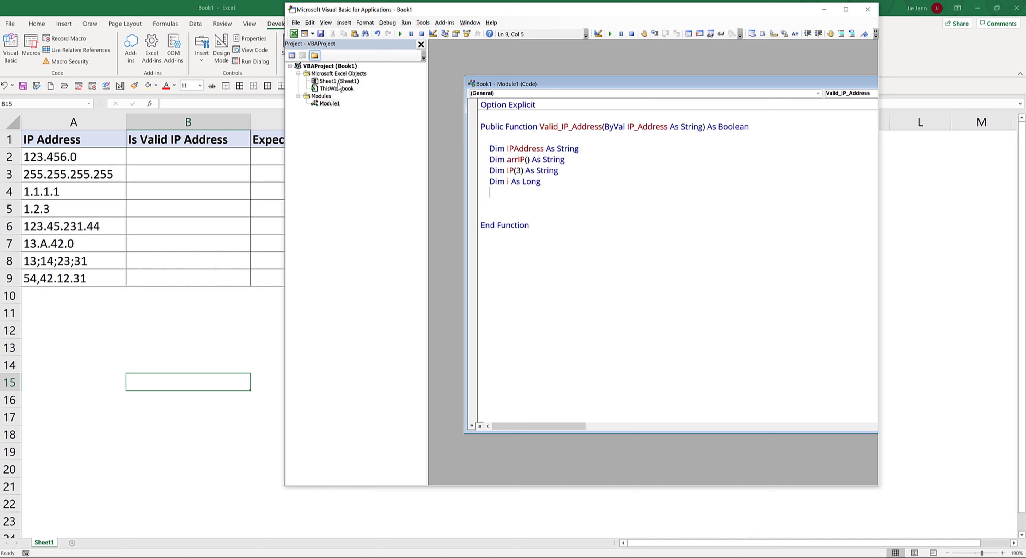
{"action": "key", "text": "Return"}
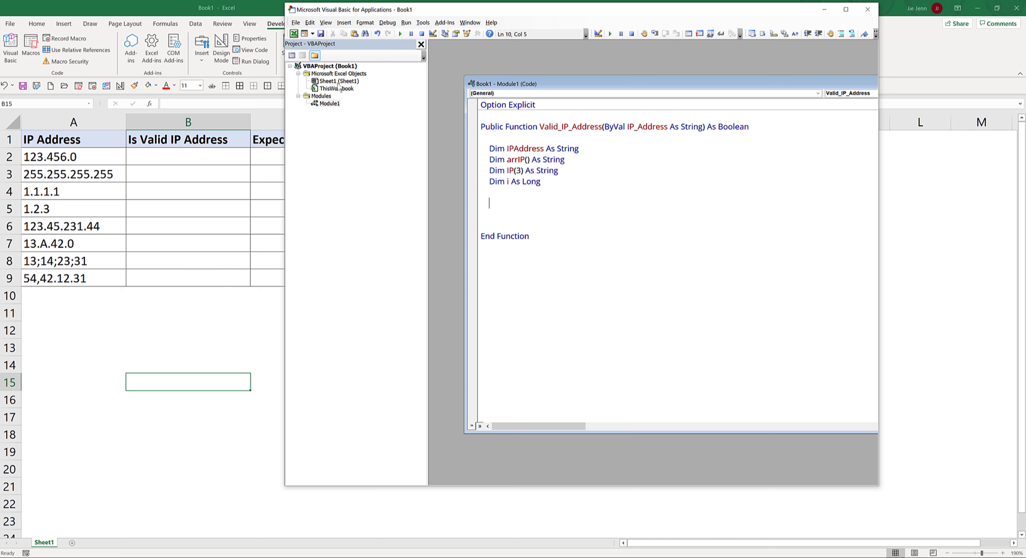
Add On Error GoTo errHandler, an Exit Function line and the errHandler: label.
{"action": "type", "text": "on error "}
{"action": "type", "text": "err"}
{"action": "key", "text": "BackSpace"}
{"action": "key", "text": "BackSpace"}
{"action": "key", "text": "BackSpace"}
{"action": "type", "text": "gog"}
{"action": "key", "text": "BackSpace"}
{"action": "type", "text": "to errHand"}
{"action": "type", "text": "ler"}
{"action": "key", "text": "Return"}
{"action": "key", "text": "Return"}
{"action": "key", "text": "BackSpace"}
{"action": "type", "text": "eer"}
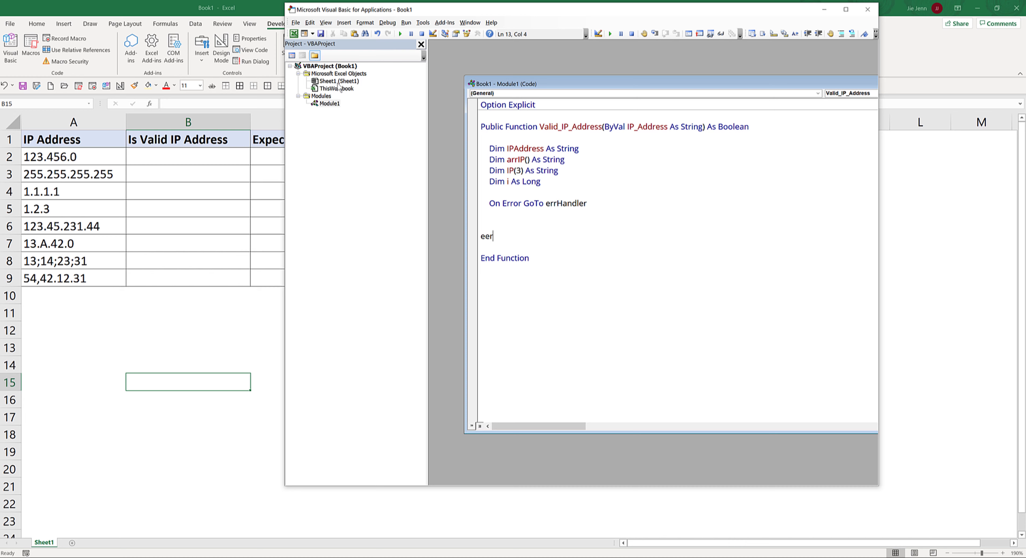
{"action": "key", "text": "shift+Home"}
{"action": "type", "text": "errHandle"}
{"action": "type", "text": "r:"}
{"action": "key", "text": "Up"}
{"action": "type", "text": "er"}
{"action": "key", "text": "BackSpace"}
{"action": "key", "text": "BackSpace"}
{"action": "key", "text": "BackSpace"}
{"action": "type", "text": "e"}
{"action": "type", "text": "xit func"}
{"action": "key", "text": "Return"}
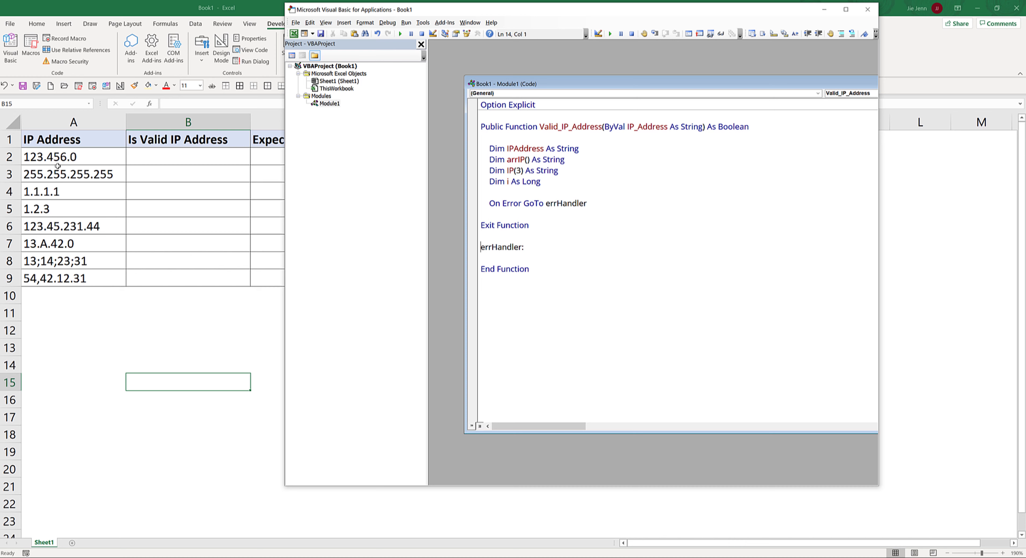
Under errHandler: set Valid_IP_Address = False, then open blank lines after On Error.
{"action": "left_click", "coordinate": [546, 258]}
{"action": "type", "text": "val"}
{"action": "type", "text": "id_ip_addr"}
{"action": "type", "text": "ess = false"}
{"action": "key", "text": "Up"}
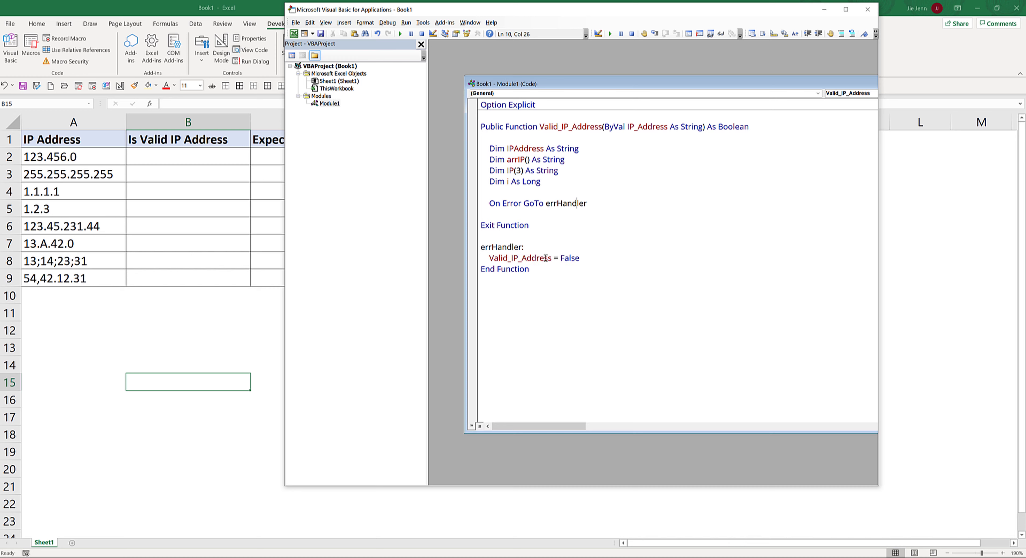
{"action": "key", "text": "Up"}
{"action": "key", "text": "Up"}
{"action": "key", "text": "Up"}
{"action": "key", "text": "Down"}
{"action": "key", "text": "Down"}
{"action": "key", "text": "Return"}
{"action": "key", "text": "Return"}
{"action": "key", "text": "Return"}
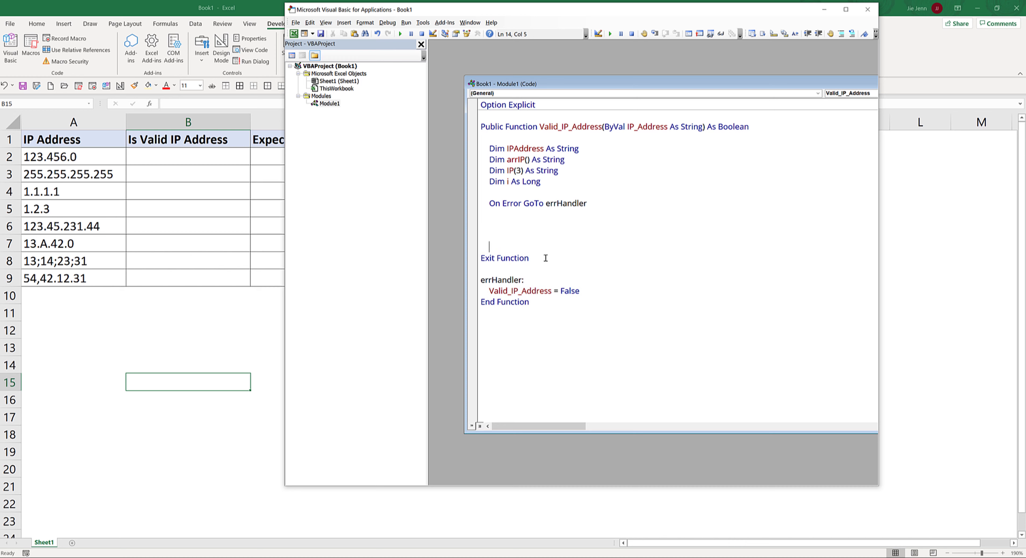
{"action": "key", "text": "Up"}
{"action": "key", "text": "Up"}
{"action": "key", "text": "Up"}
{"action": "key", "text": "Return"}
Set Valid_IP_Address = True by default and assign IPAddress = IP_Address.
{"action": "type", "text": "val"}
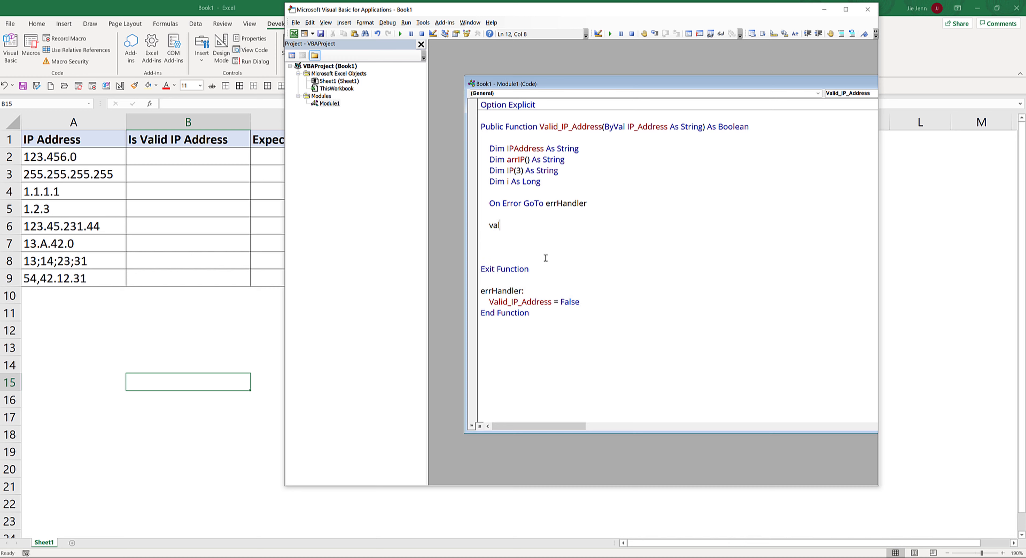
{"action": "type", "text": "id_ip_addres"}
{"action": "type", "text": "s"}
{"action": "type", "text": " = true"}
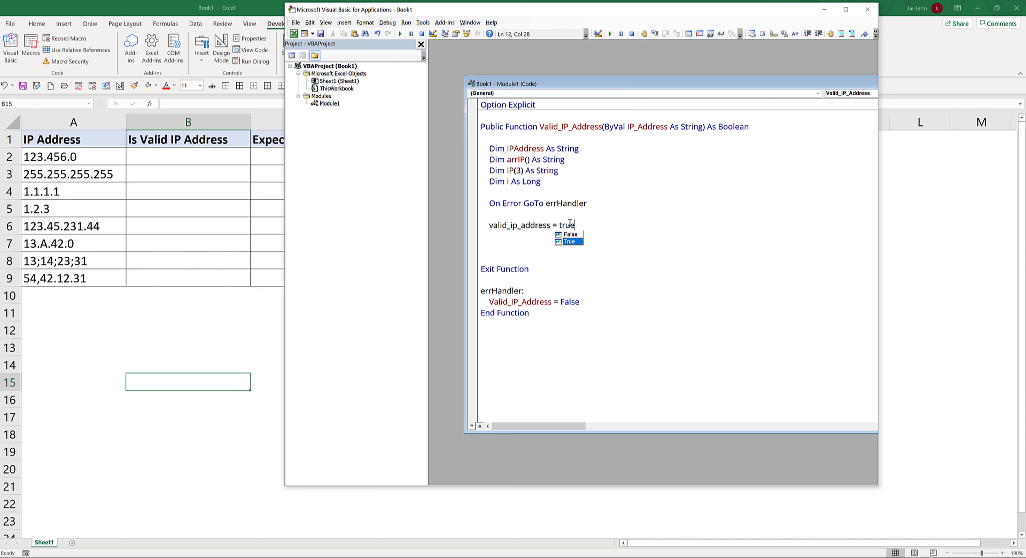
{"action": "key", "text": "Tab"}
{"action": "key", "text": "Return"}
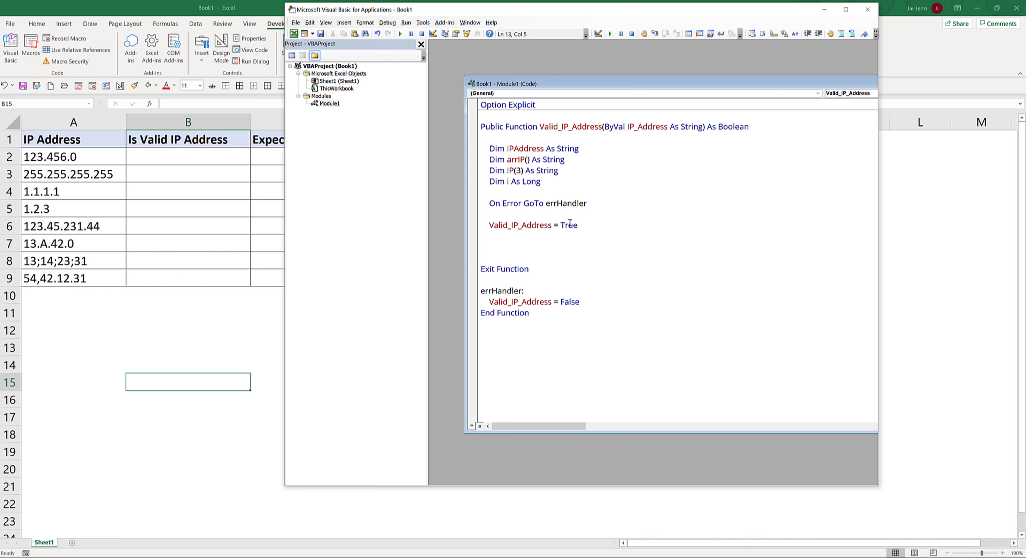
{"action": "key", "text": "Return"}
{"action": "type", "text": "i"}
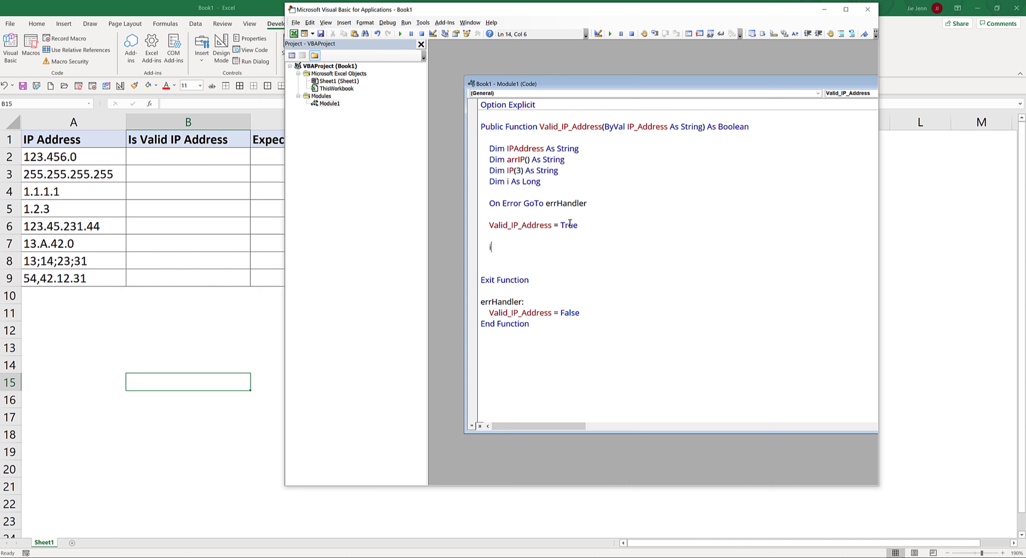
{"action": "type", "text": "p"}
{"action": "type", "text": "address "}
{"action": "type", "text": "ip_"}
{"action": "type", "text": "addres"}
{"action": "key", "text": "Return"}
{"action": "key", "text": "BackSpace"}
{"action": "type", "text": "s"}
{"action": "key", "text": "Return"}
{"action": "key", "text": "Return"}
Add arrIPs = Split(IPAddress, ".") to split the address on periods.
{"action": "type", "text": "arrip"}
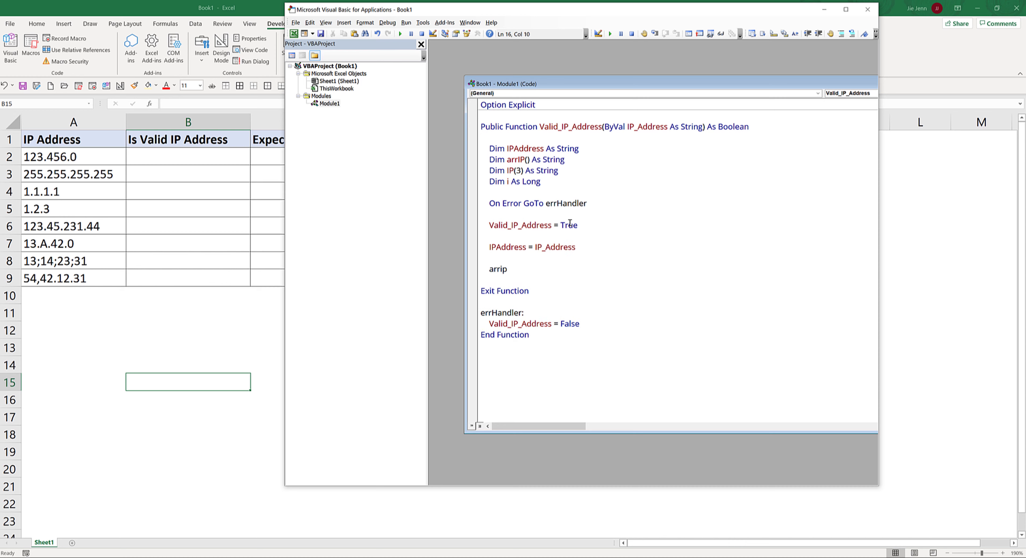
{"action": "type", "text": "s = ip"}
{"action": "type", "text": "address("}
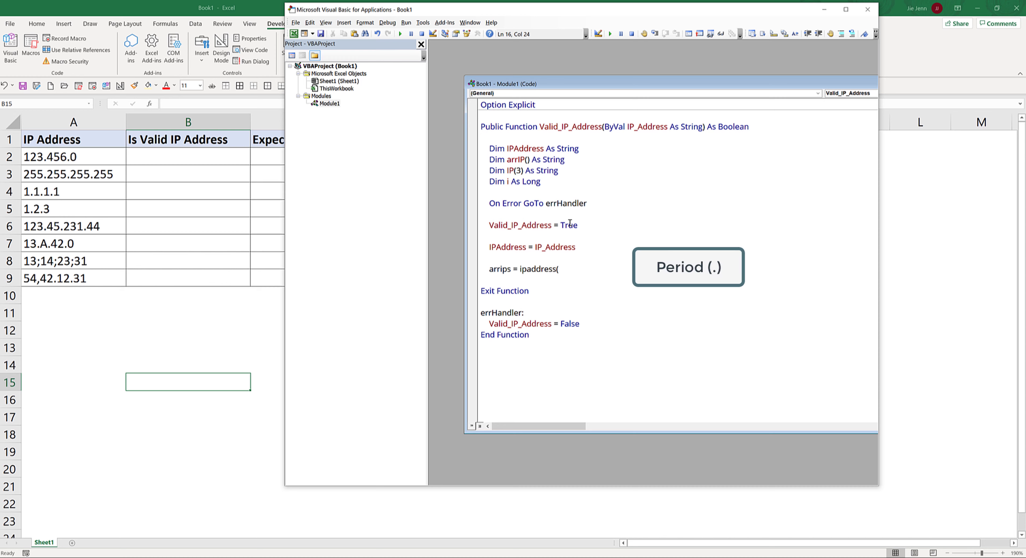
{"action": "key", "text": "BackSpace"}
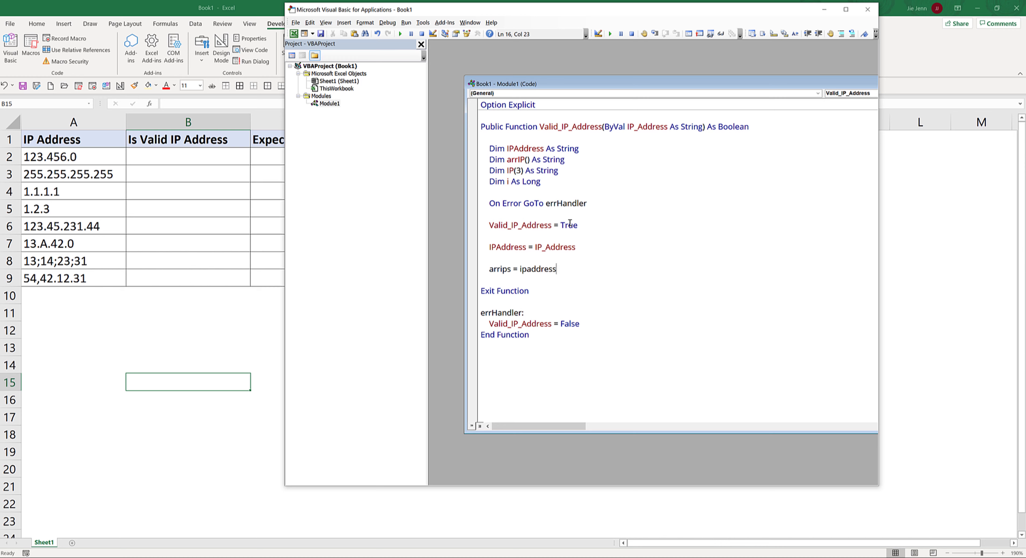
{"action": "key", "text": "BackSpace"}
{"action": "key", "text": "BackSpace"}
{"action": "key", "text": "BackSpace"}
{"action": "key", "text": "BackSpace"}
{"action": "type", "text": "sp"}
{"action": "type", "text": "lit("}
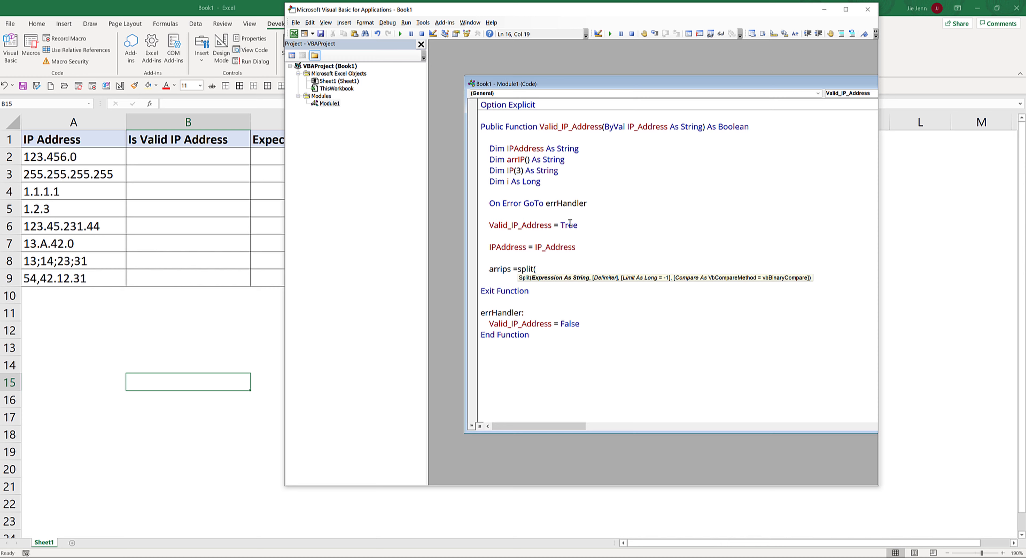
{"action": "type", "text": "ip"}
{"action": "type", "text": "a"}
{"action": "type", "text": "ddress, \""}
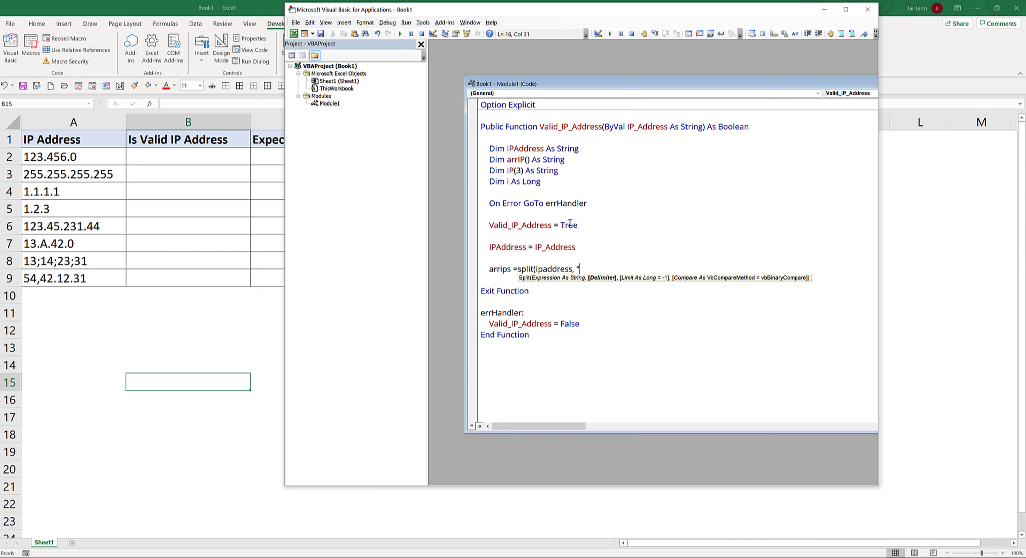
{"action": "type", "text": ".\")"}
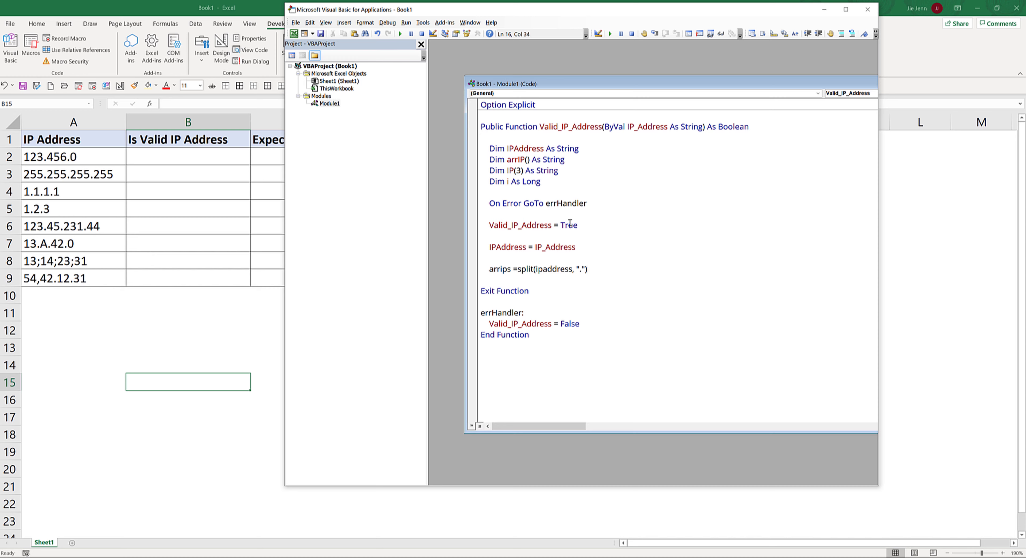
{"action": "key", "text": "Down"}
{"action": "key", "text": "Return"}
{"action": "key", "text": "Return"}
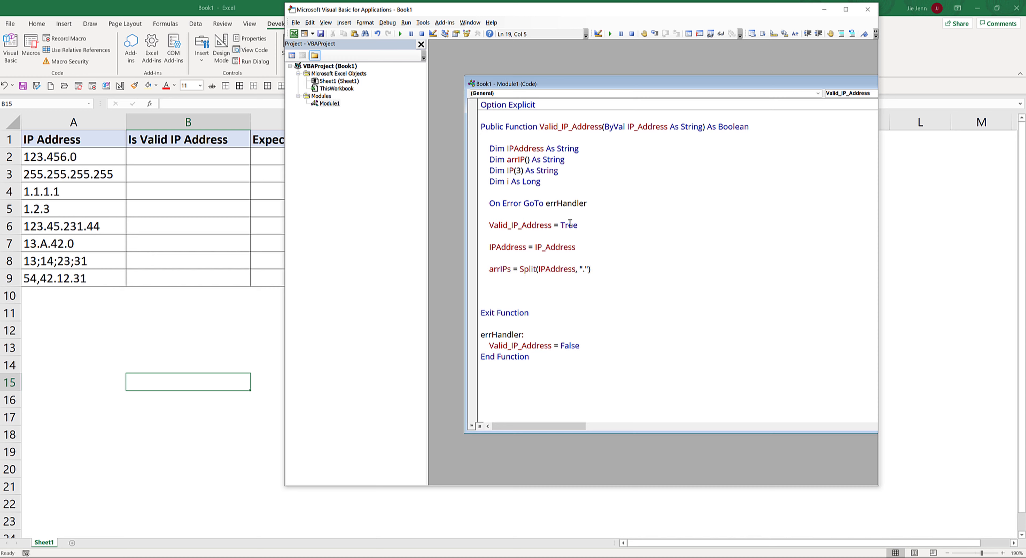
{"action": "key", "text": "Up"}
{"action": "key", "text": "Up"}
{"action": "key", "text": "Return"}
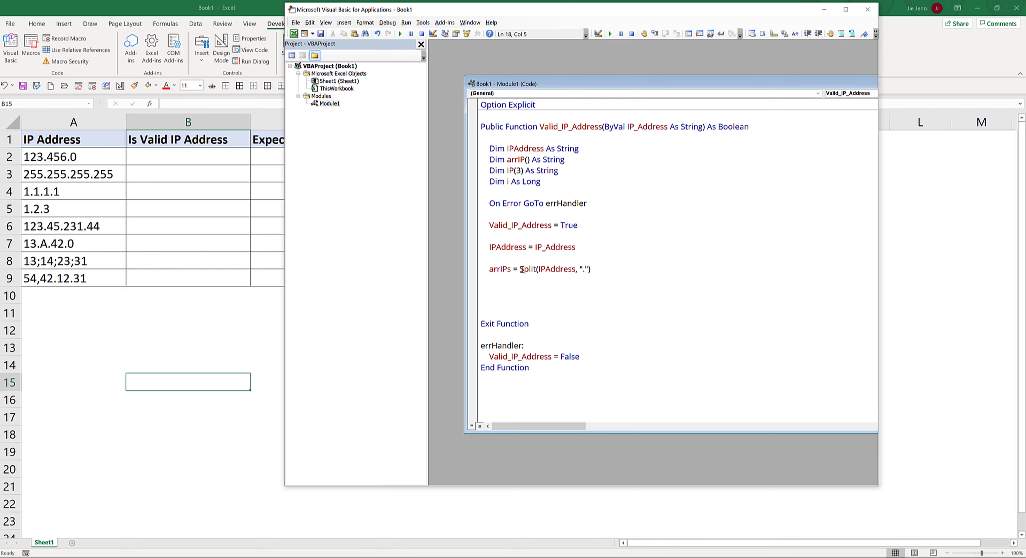
{"action": "left_click_drag", "start_coordinate": [520, 268], "coordinate": [585, 269]}
{"action": "left_click", "coordinate": [566, 271]}
Inspect the period separators in cell A2's address 123.456.0 on the worksheet.
{"action": "key", "text": "alt+F11"}
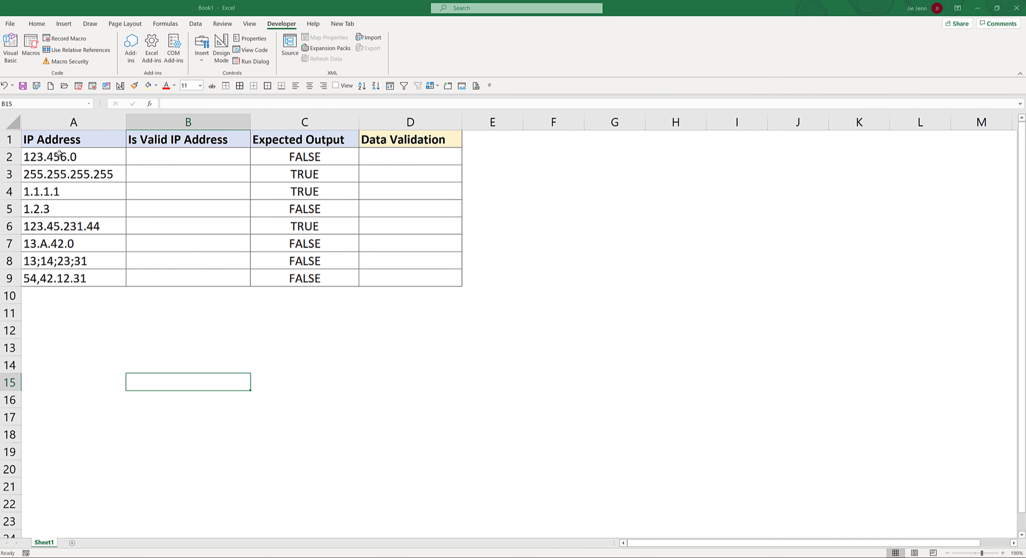
{"action": "left_click", "coordinate": [70, 159]}
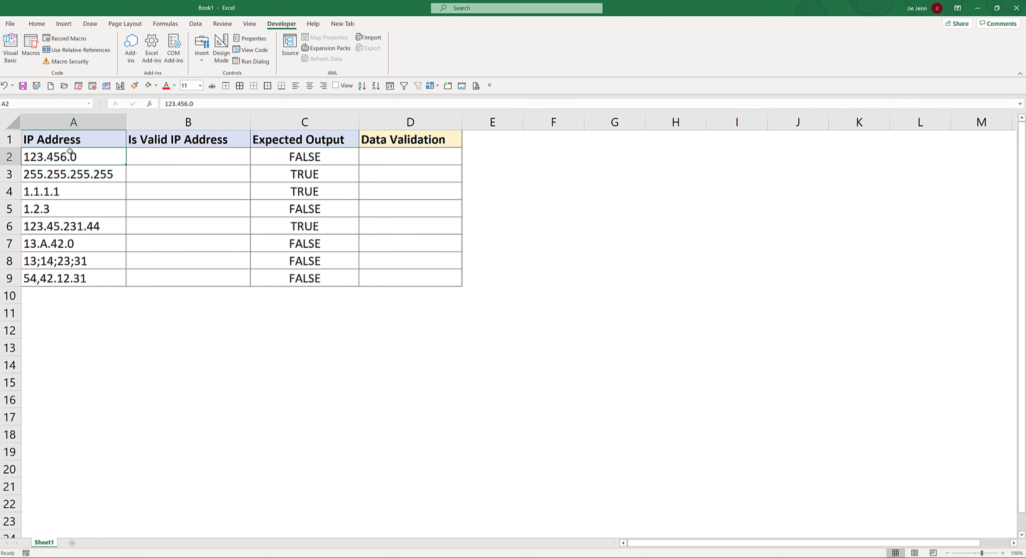
{"action": "double_click", "coordinate": [44, 158]}
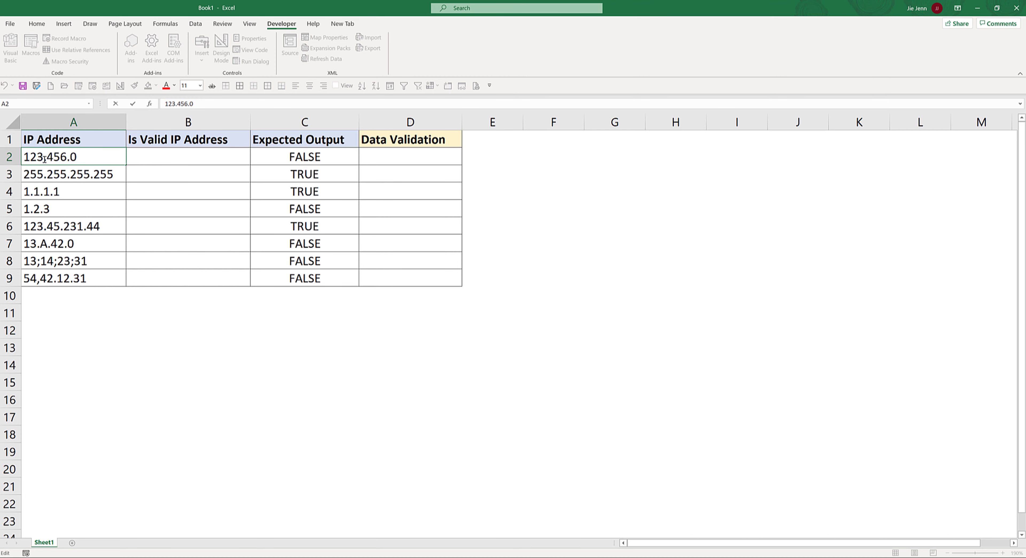
{"action": "double_click", "coordinate": [44, 158]}
{"action": "key", "text": "Escape"}
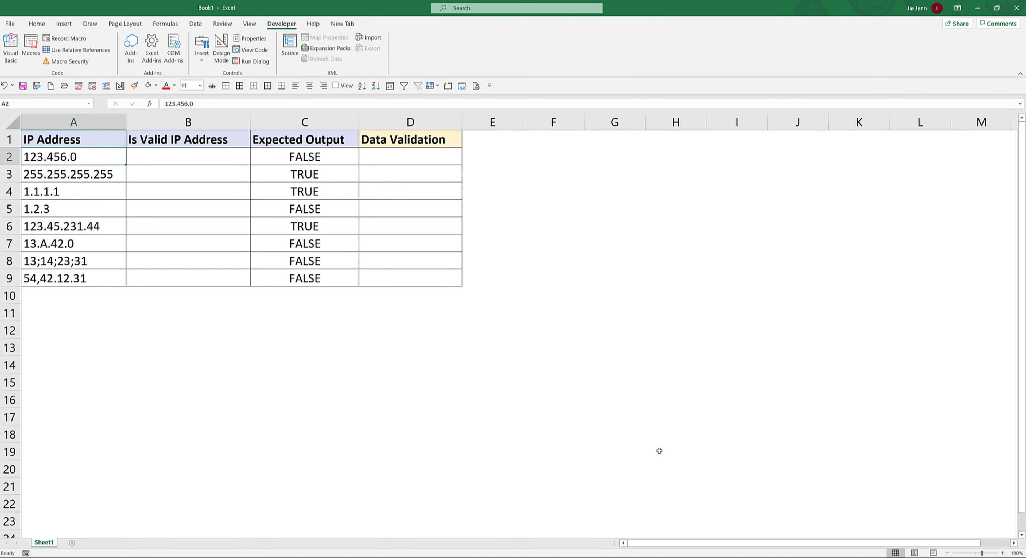
{"action": "key", "text": "alt+F11"}
Write If UBound(arrIPs) <> 3 Then GoTo errHandler, closed with End If.
{"action": "type", "text": "if "}
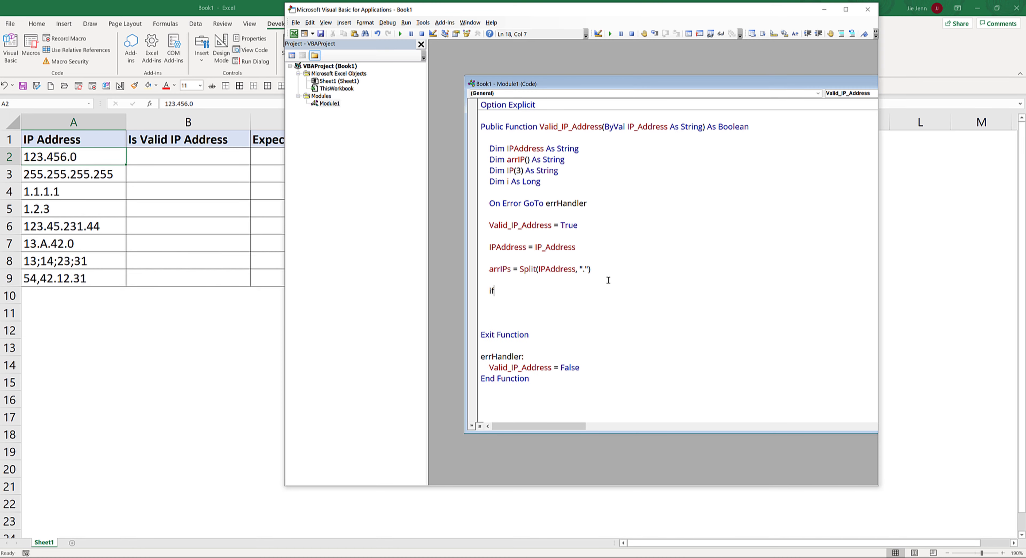
{"action": "type", "text": "ub"}
{"action": "type", "text": "ou"}
{"action": "type", "text": "nd("}
{"action": "type", "text": "arrip"}
{"action": "type", "text": "s) >"}
{"action": "key", "text": "BackSpace"}
{"action": "key", "text": "BackSpace"}
{"action": "type", "text": "<> "}
{"action": "type", "text": "3:"}
{"action": "key", "text": "BackSpace"}
{"action": "type", "text": "then"}
{"action": "key", "text": "Return"}
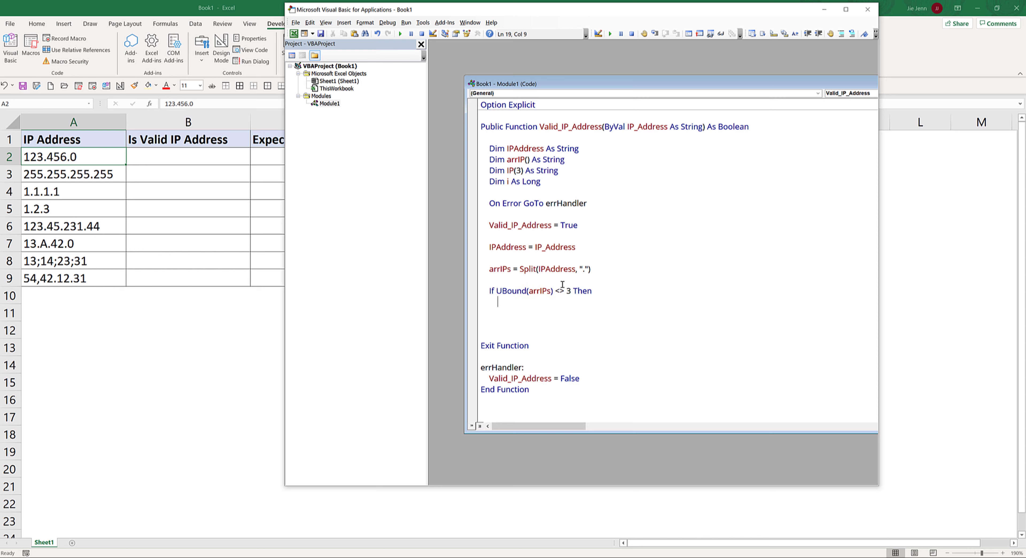
{"action": "type", "text": "goto errHandle"}
{"action": "type", "text": "r"}
{"action": "key", "text": "Return"}
{"action": "key", "text": "BackSpace"}
{"action": "type", "text": "end "}
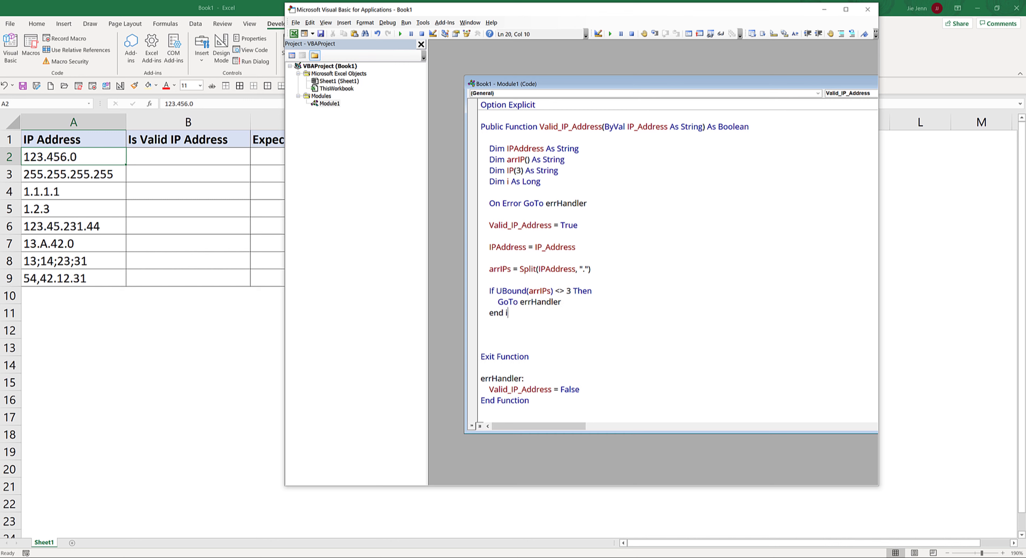
{"action": "type", "text": "If"}
{"action": "key", "text": "Return"}
{"action": "key", "text": "Return"}
Compile VBAProject, rename the declaration arrIP() to arrIPs(), and recompile without errors.
{"action": "left_click", "coordinate": [387, 22]}
{"action": "left_click", "coordinate": [395, 35]}
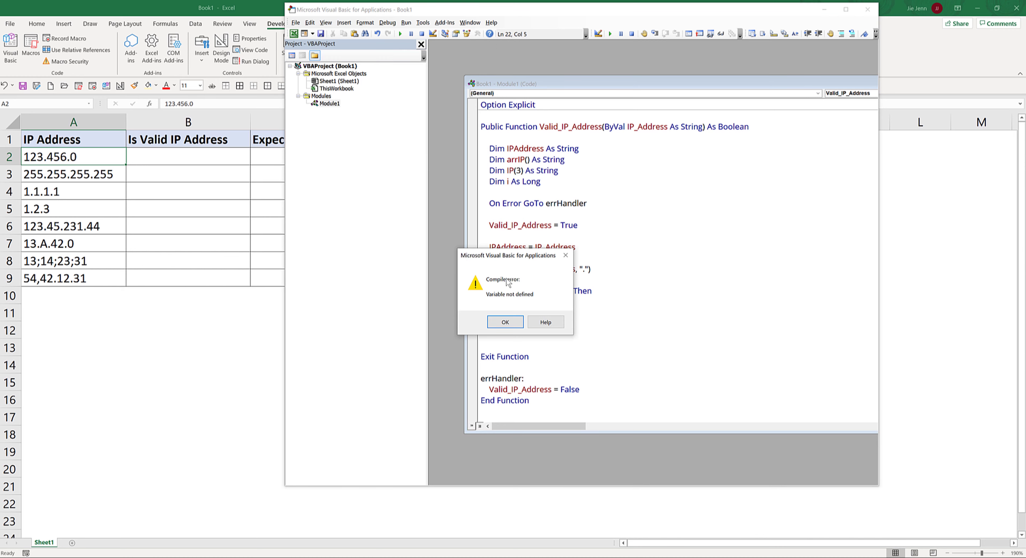
{"action": "left_click", "coordinate": [511, 323]}
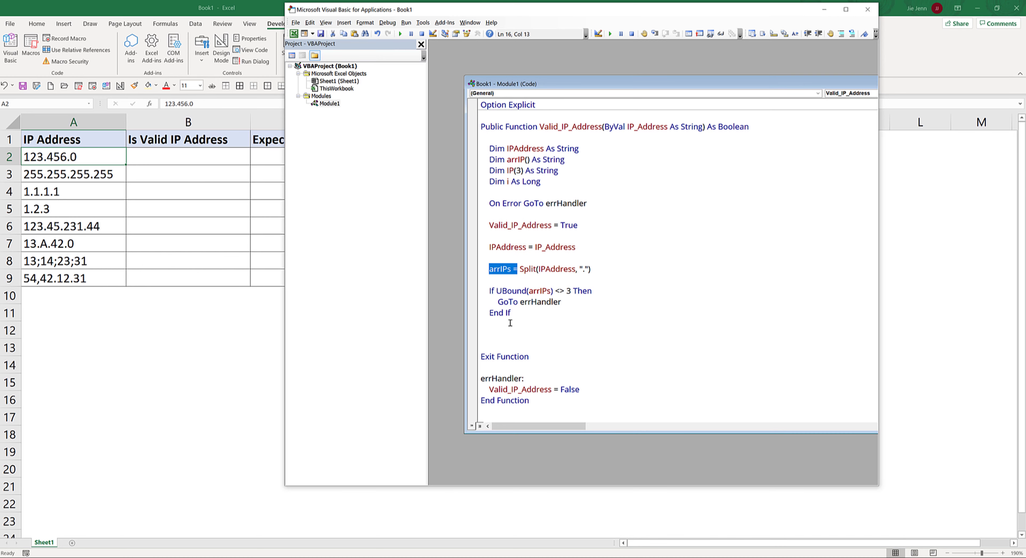
{"action": "left_click", "coordinate": [499, 281]}
{"action": "double_click", "coordinate": [499, 268]}
{"action": "left_click", "coordinate": [528, 160]}
{"action": "type", "text": "s"}
{"action": "key", "text": "Down"}
{"action": "key", "text": "Down"}
{"action": "key", "text": "Down"}
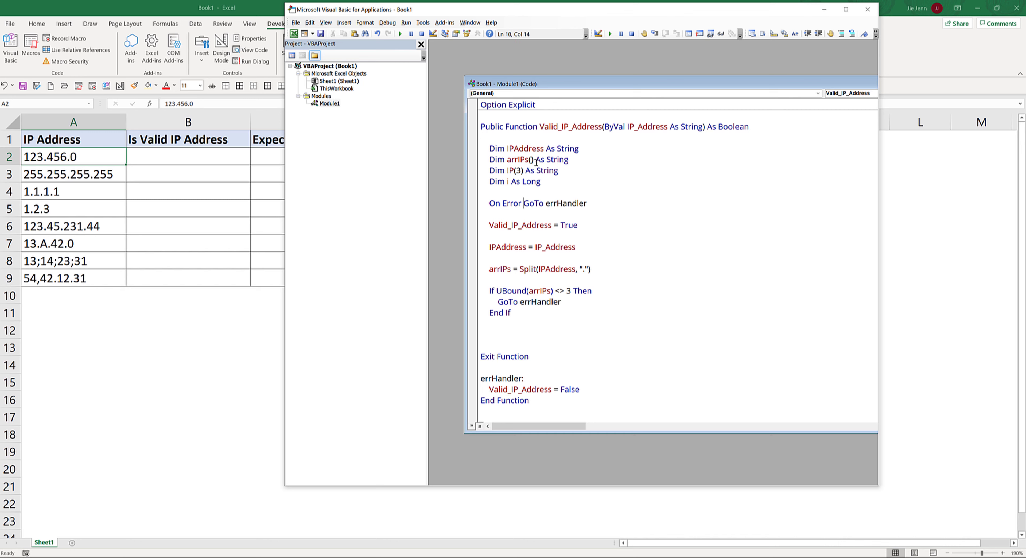
{"action": "key", "text": "alt+d"}
{"action": "key", "text": "Return"}
{"action": "left_click", "coordinate": [548, 327]}
Insert a Stop line below End If.
{"action": "key", "text": "Return"}
{"action": "key", "text": "Return"}
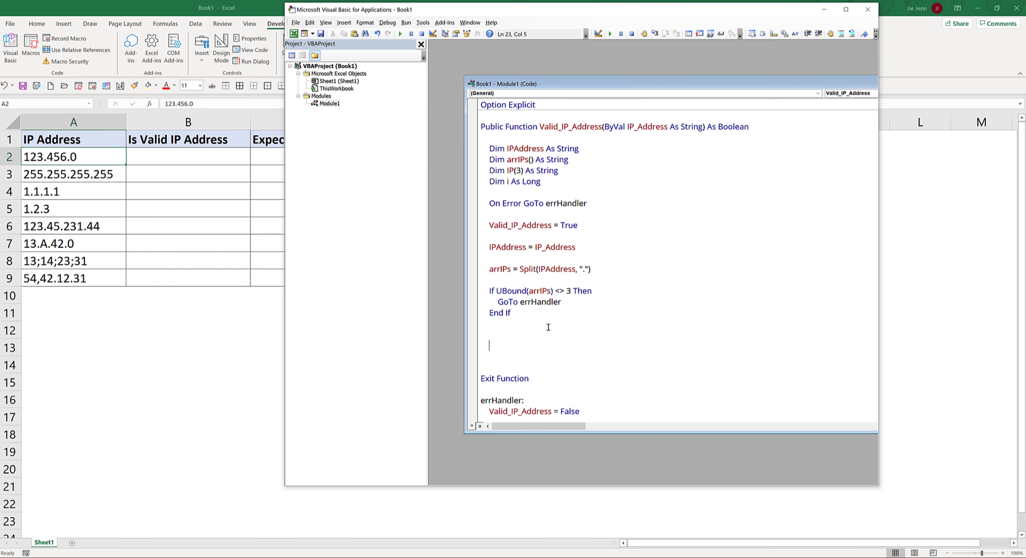
{"action": "key", "text": "Up"}
{"action": "type", "text": "Stop"}
{"action": "key", "text": "Return"}
{"action": "key", "text": "Return"}
Write a For i = LBound(arrIPs) To UBound(arrIPs) loop with Debug.Print arrIPs(i) and Next i.
{"action": "type", "text": "de"}
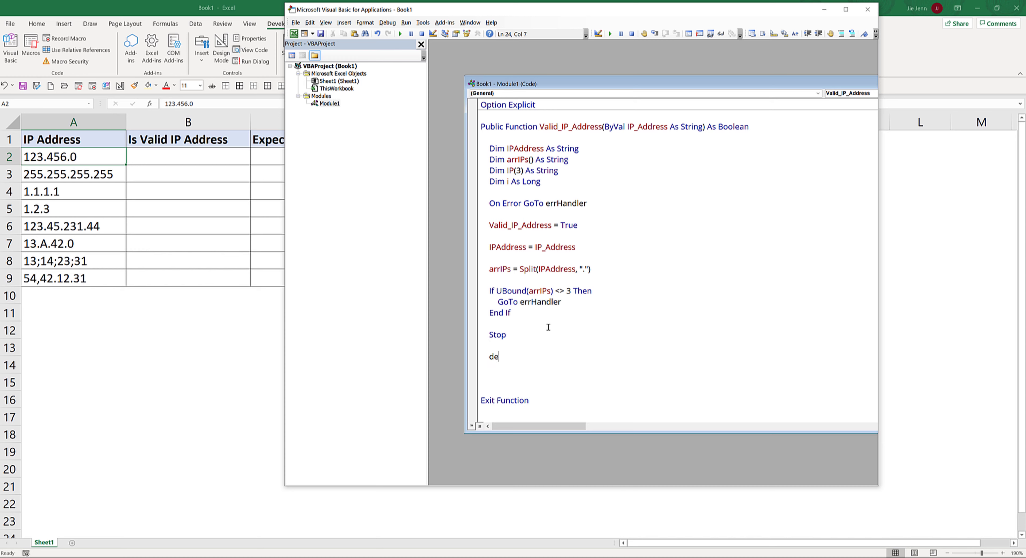
{"action": "type", "text": "bug.pri"}
{"action": "type", "text": "nt lbound("}
{"action": "type", "text": "arr"}
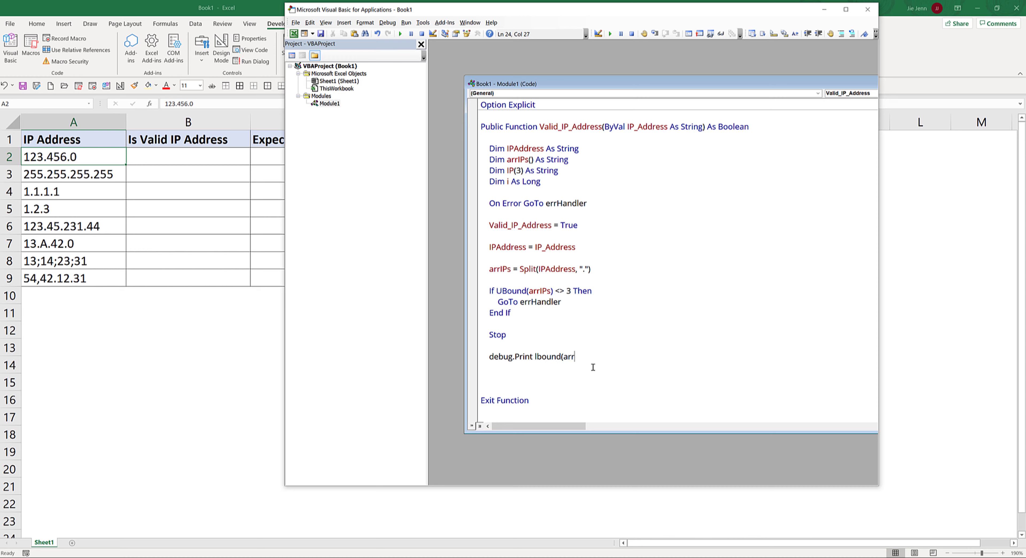
{"action": "type", "text": "ips"}
{"action": "type", "text": ")"}
{"action": "key", "text": "shift+Left"}
{"action": "key", "text": "shift+Left"}
{"action": "key", "text": "shift+Left"}
{"action": "key", "text": "shift+Left"}
{"action": "key", "text": "shift+Left"}
{"action": "key", "text": "shift+Left"}
{"action": "key", "text": "shift+Left"}
{"action": "key", "text": "shift+Left"}
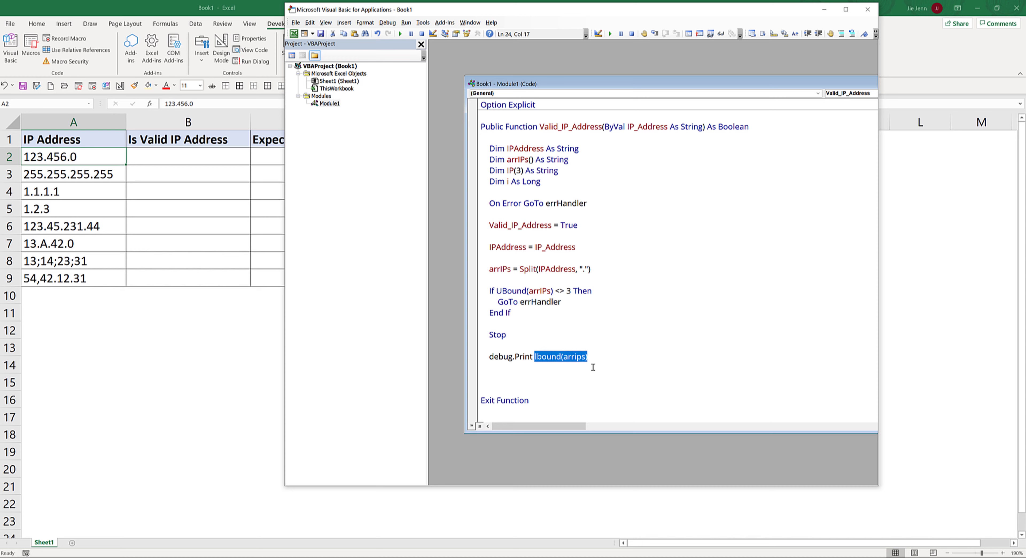
{"action": "key", "text": "End"}
{"action": "type", "text": "to"}
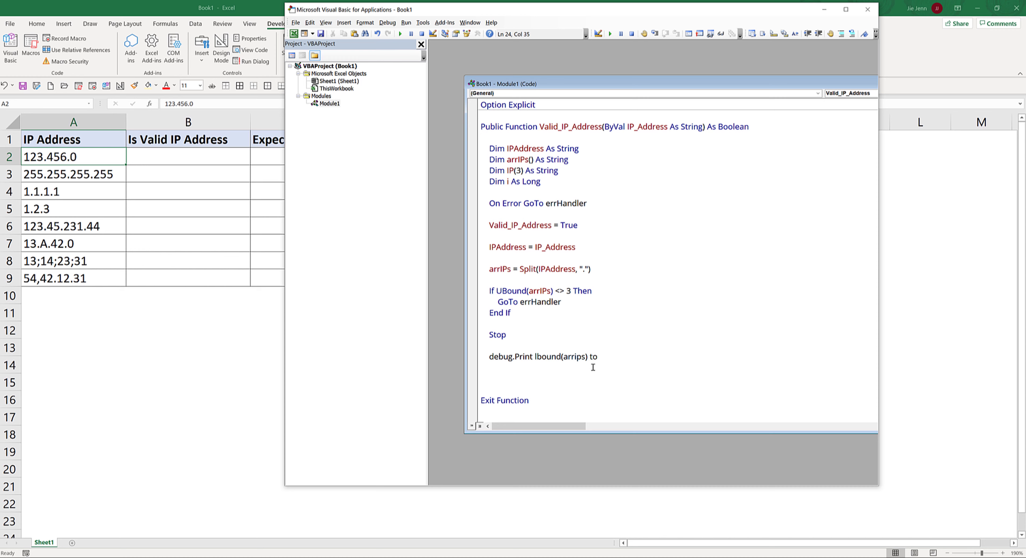
{"action": "key", "text": "BackSpace"}
{"action": "key", "text": "BackSpace"}
{"action": "key", "text": "BackSpace"}
{"action": "key", "text": "BackSpace"}
{"action": "key", "text": "Right"}
{"action": "key", "text": "Right"}
{"action": "key", "text": "shift+Home"}
{"action": "key", "text": "BackSpace"}
{"action": "type", "text": "for "}
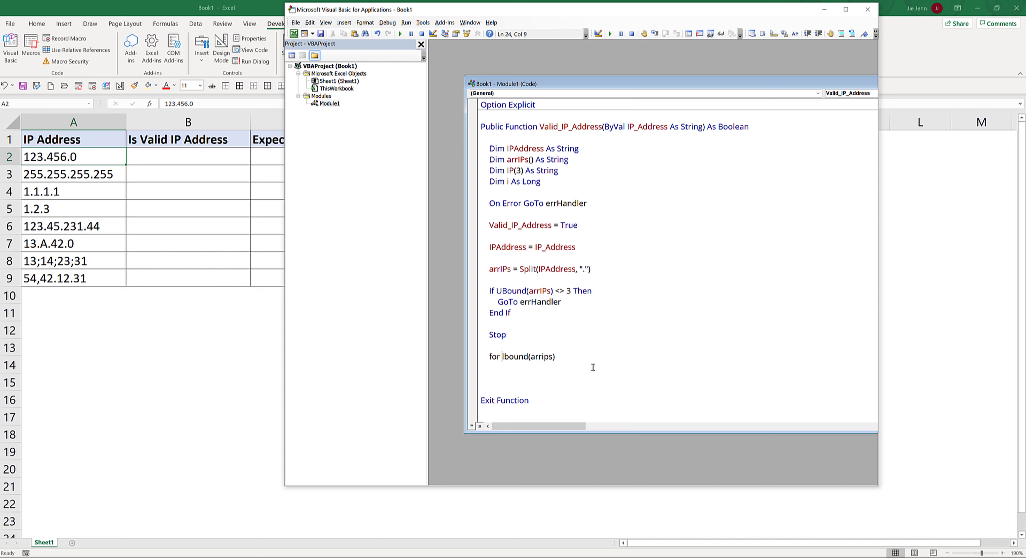
{"action": "type", "text": "i  =  "}
{"action": "type", "text": " to ubound(arr"}
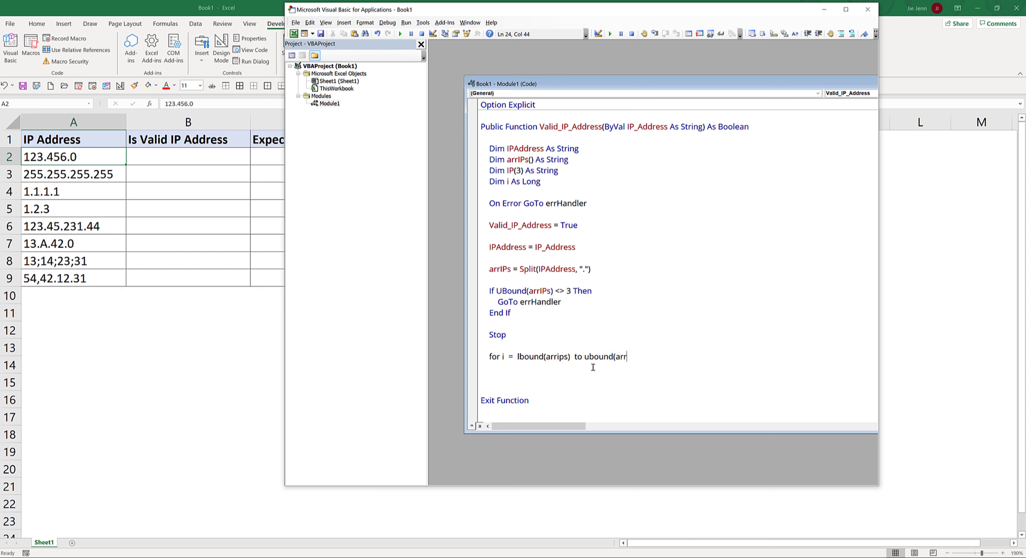
{"action": "type", "text": "ips)"}
{"action": "key", "text": "Return"}
{"action": "key", "text": "Return"}
{"action": "type", "text": "ne"}
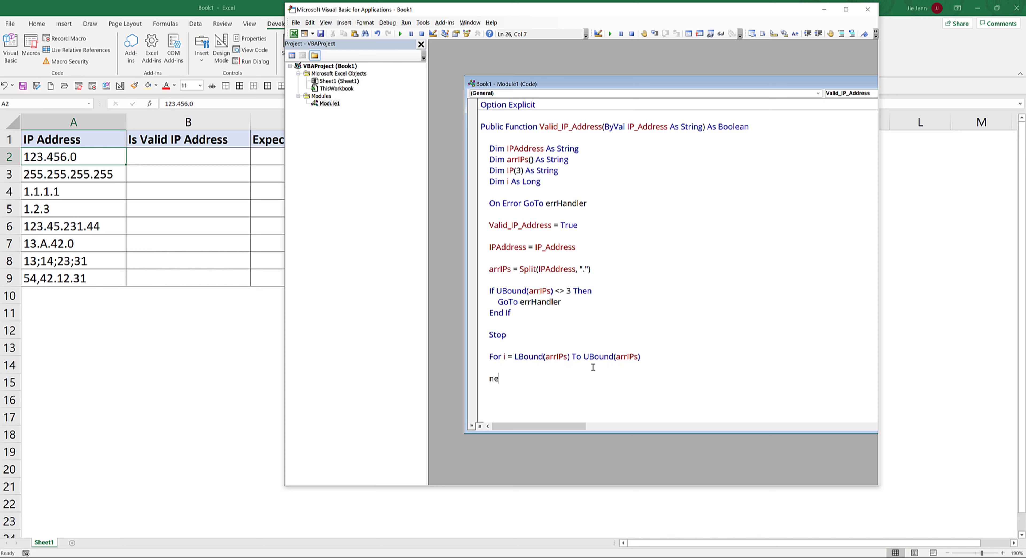
{"action": "type", "text": "xt i"}
{"action": "key", "text": "Up"}
{"action": "key", "text": "Tab"}
{"action": "type", "text": "de"}
{"action": "type", "text": "bug.Print "}
{"action": "type", "text": "arrips"}
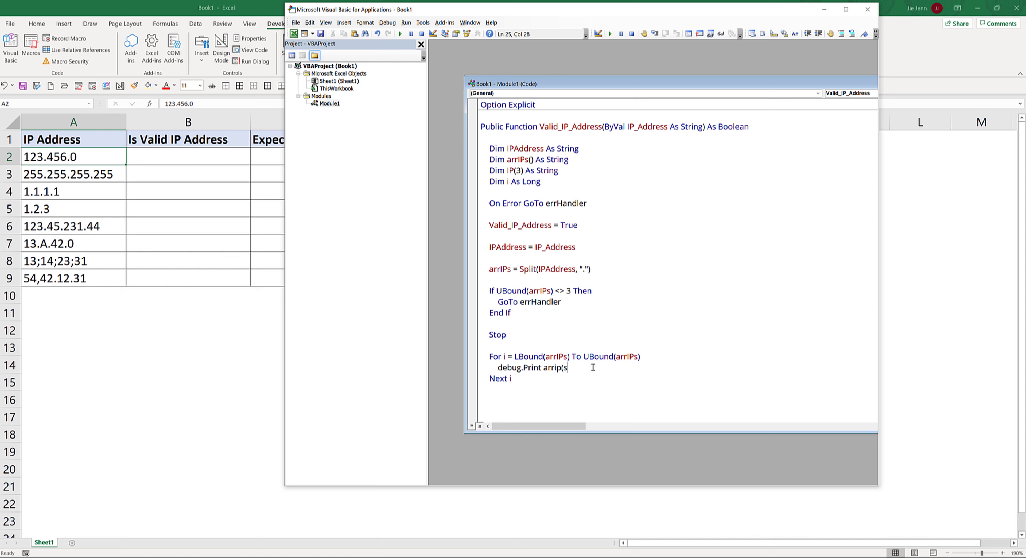
{"action": "type", "text": "(i"}
{"action": "type", "text": ")"}
{"action": "key", "text": "Down"}
{"action": "left_click_drag", "start_coordinate": [501, 336], "coordinate": [495, 337]}
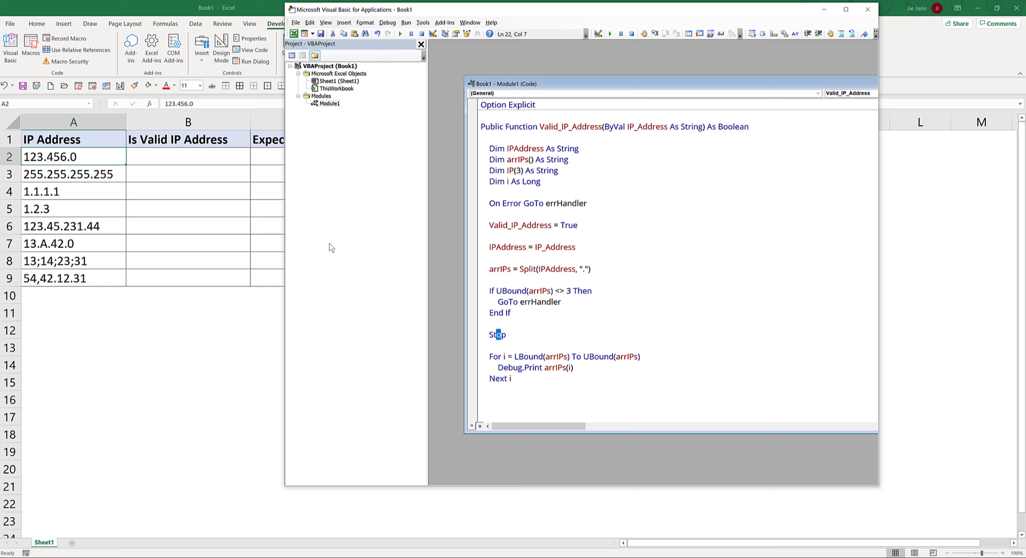
Enter =Valid_IP_Address(A2) in B2 (FALSE), then breakpoint the IPAddress = IP_Address line.
{"action": "left_click", "coordinate": [177, 156]}
{"action": "type", "text": "=v"}
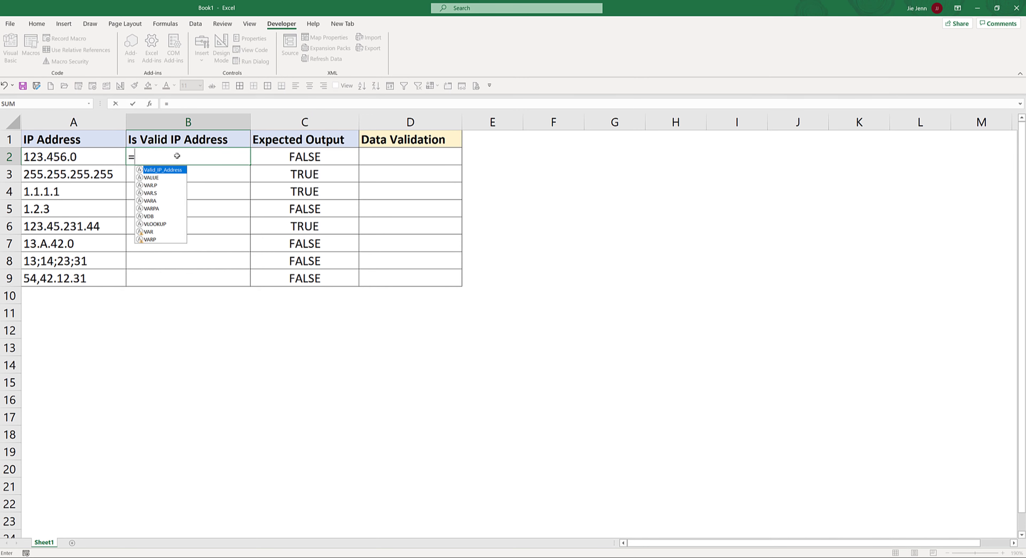
{"action": "type", "text": "alid"}
{"action": "key", "text": "Tab"}
{"action": "key", "text": "Left"}
{"action": "type", "text": ")"}
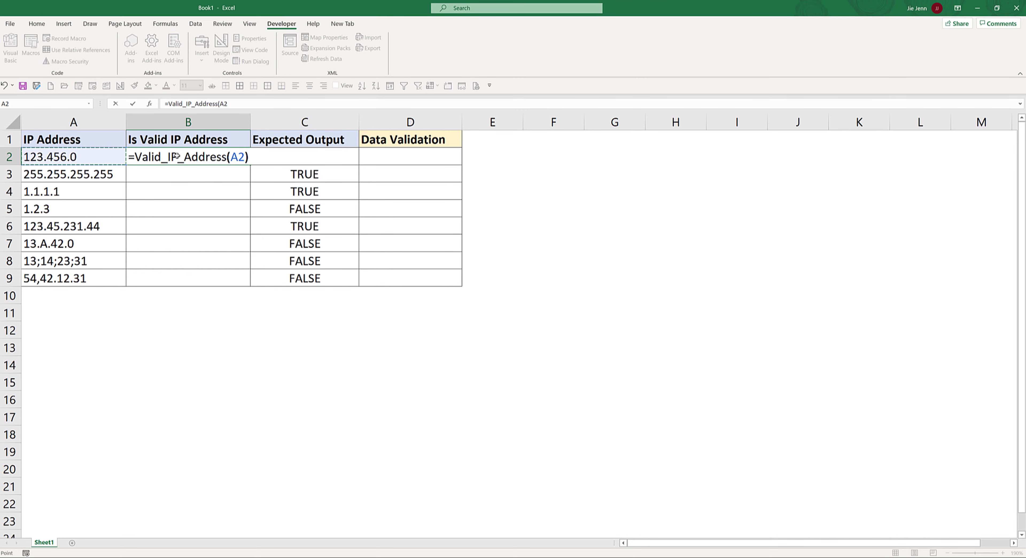
{"action": "key", "text": "Return"}
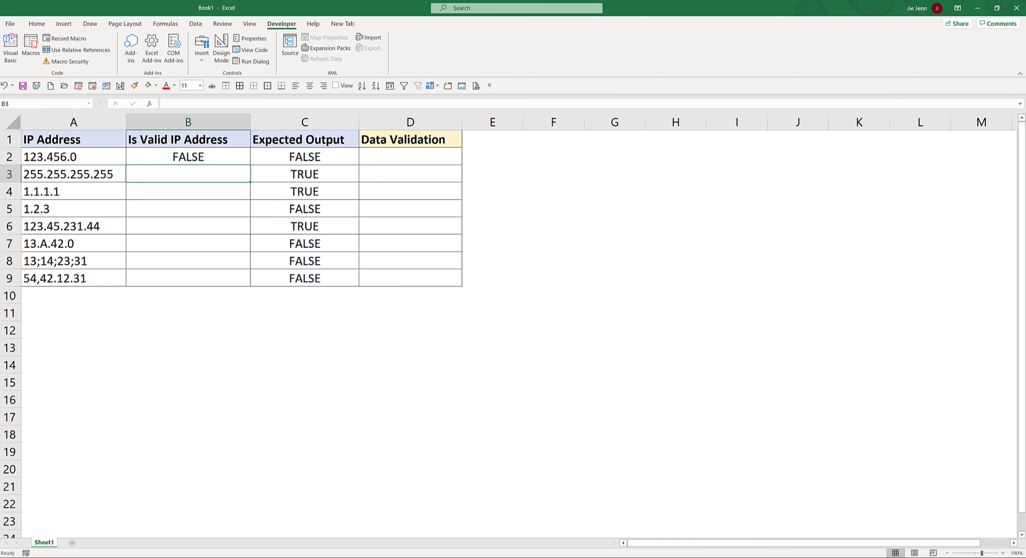
{"action": "key", "text": "alt+F11"}
{"action": "left_click", "coordinate": [474, 247]}
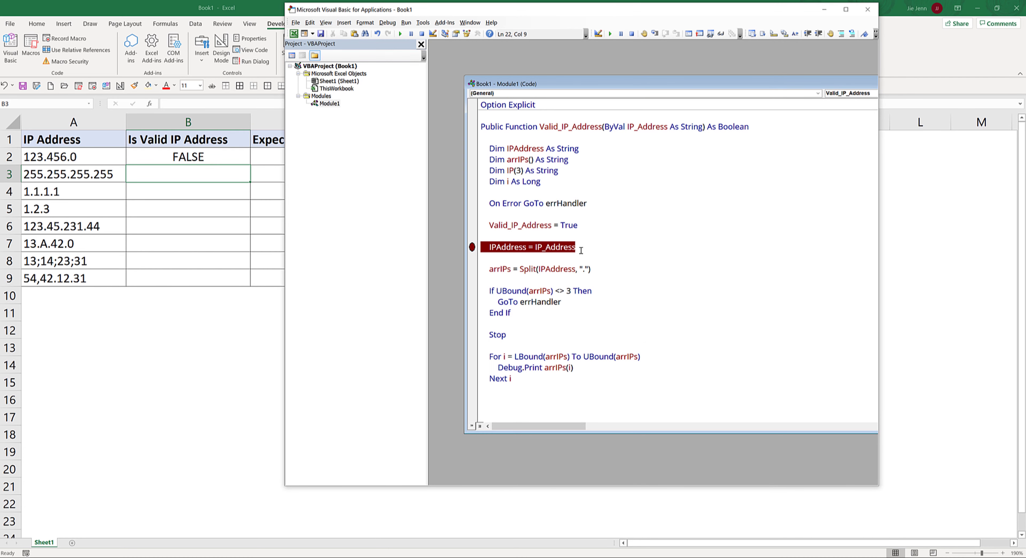
Insert the comment ' First validation on a new line above If UBound(arrIPs).
{"action": "left_click", "coordinate": [44, 158]}
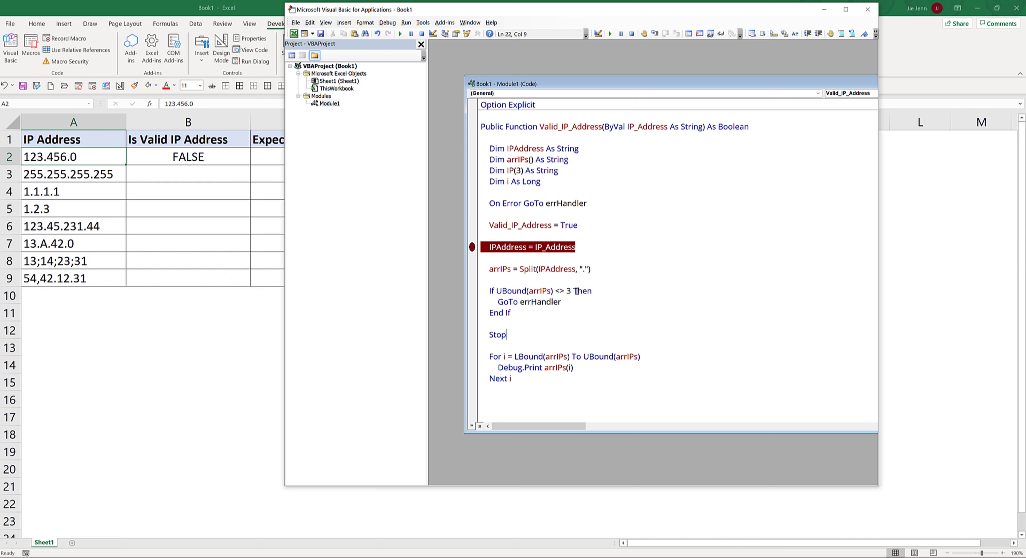
{"action": "left_click_drag", "start_coordinate": [510, 313], "coordinate": [475, 290]}
{"action": "left_click", "coordinate": [519, 279]}
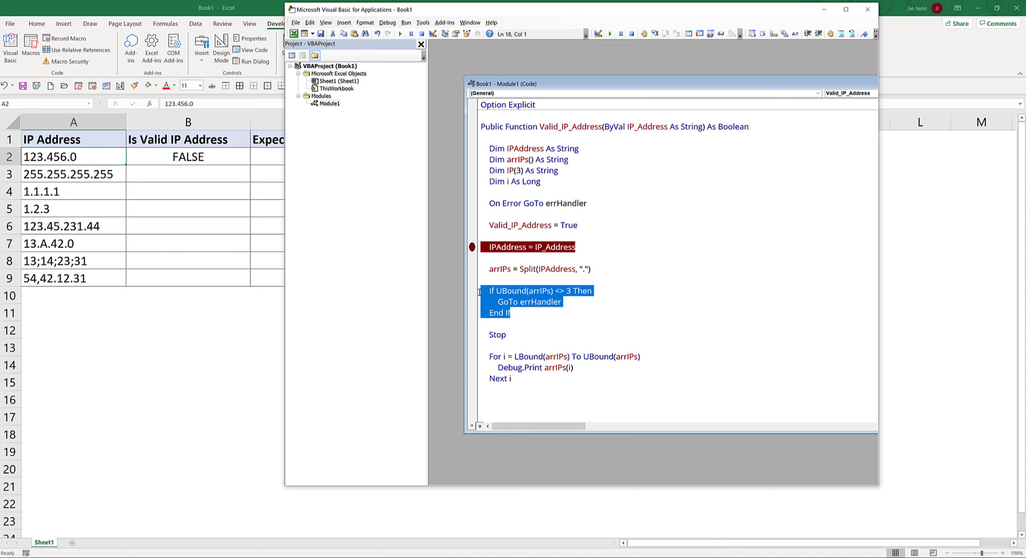
{"action": "left_click", "coordinate": [501, 282]}
{"action": "key", "text": "Return"}
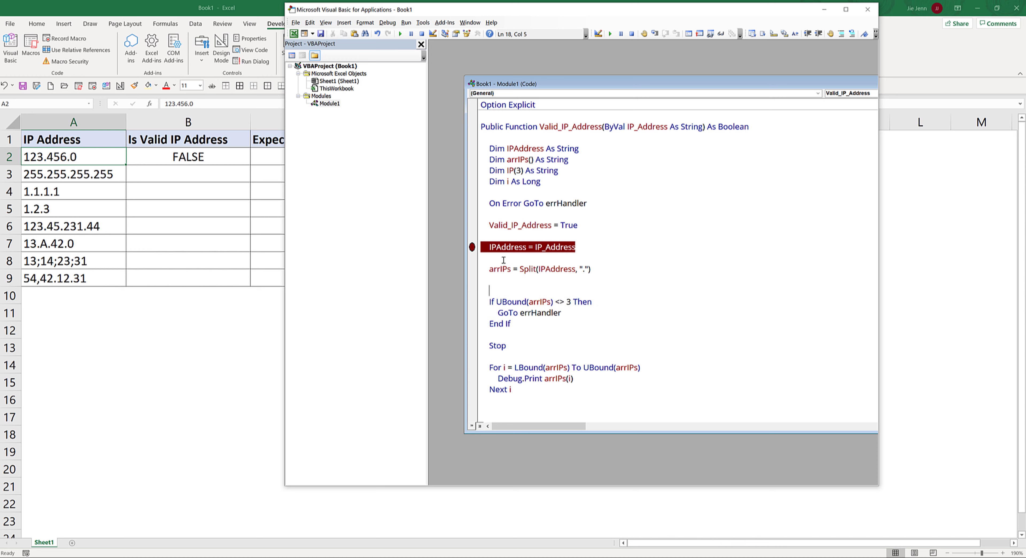
{"action": "type", "text": "' First validat"}
{"action": "type", "text": "ion"}
{"action": "key", "text": "Down"}
{"action": "key", "text": "Down"}
Clear B2 and enter =Valid_IP_Address(A3) in B3, which hits the breakpoint.
{"action": "left_click", "coordinate": [167, 152]}
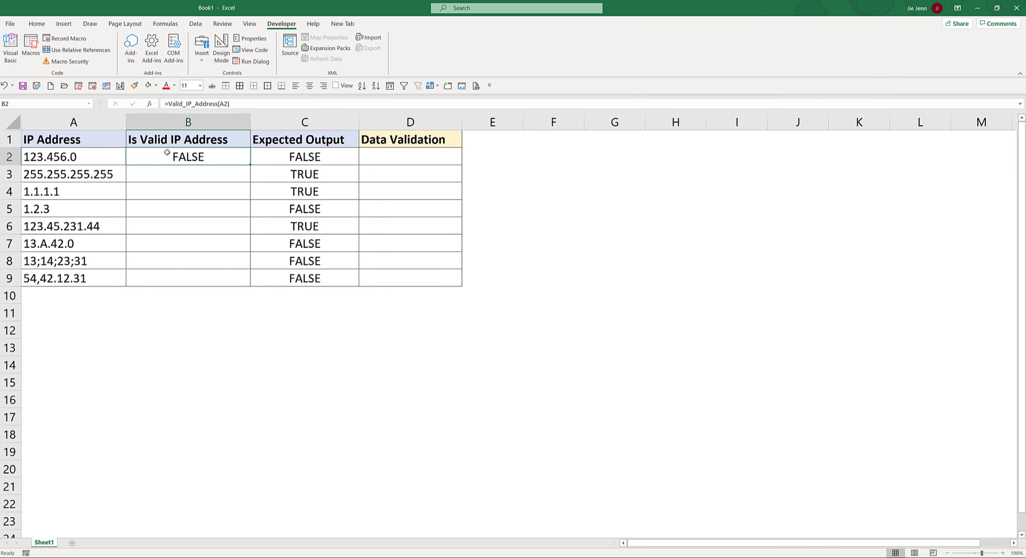
{"action": "key", "text": "Delete"}
{"action": "key", "text": "Return"}
{"action": "type", "text": "="}
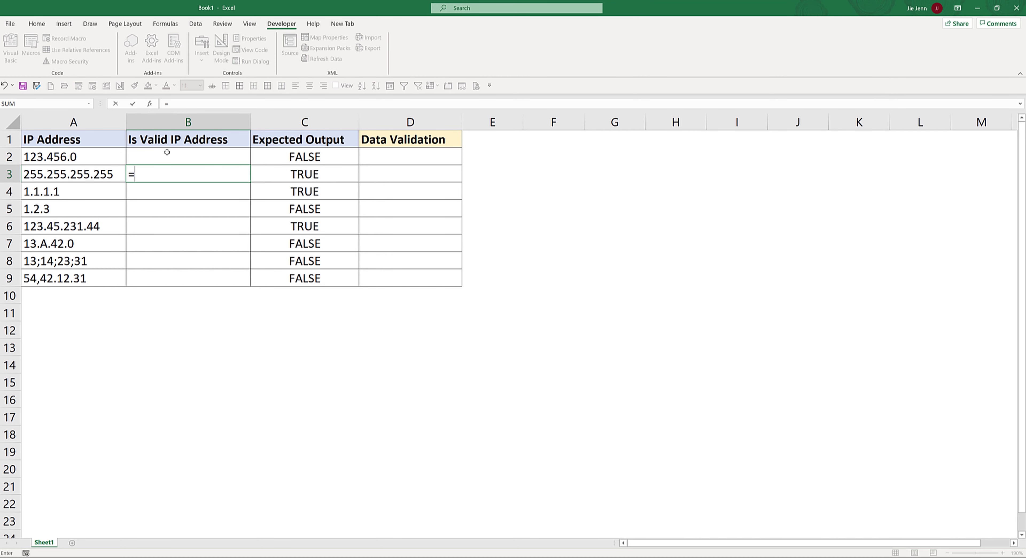
{"action": "type", "text": "val"}
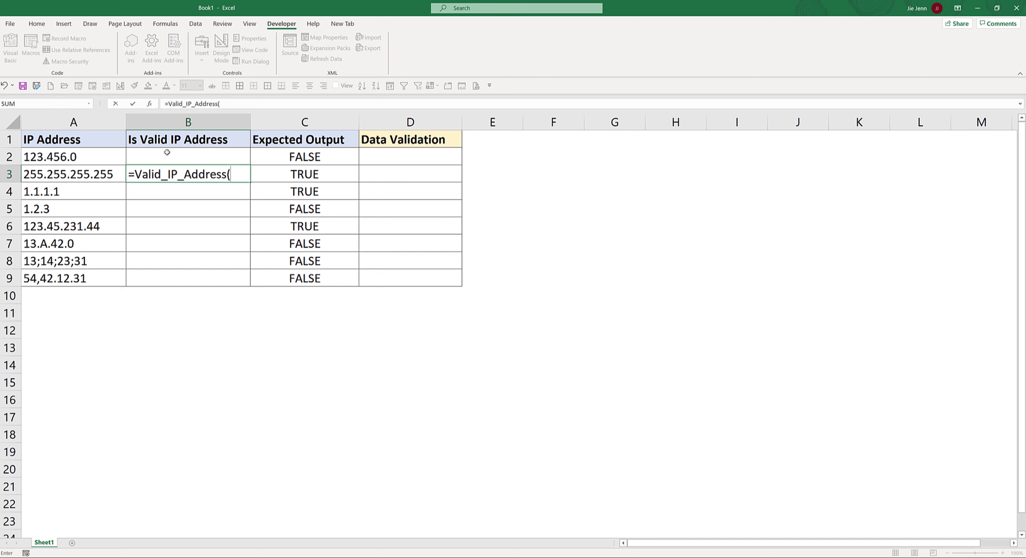
{"action": "key", "text": "Left"}
{"action": "key", "text": "Return"}
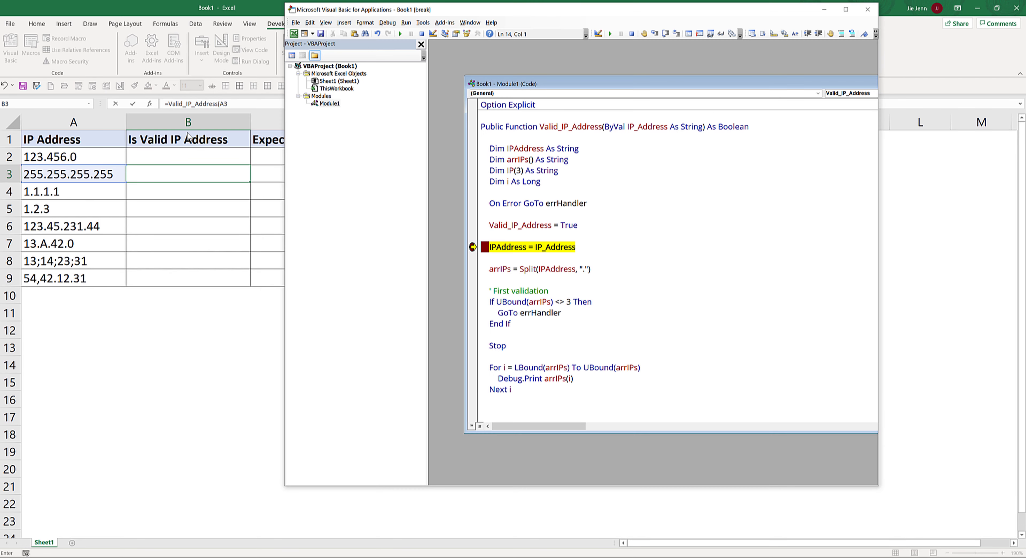
Remove the breakpoint, run to the Stop line, and open a cleared, taller Immediate window.
{"action": "left_click", "coordinate": [472, 246]}
{"action": "left_click", "coordinate": [543, 321]}
{"action": "key", "text": "F8"}
{"action": "key", "text": "F8"}
{"action": "key", "text": "F8"}
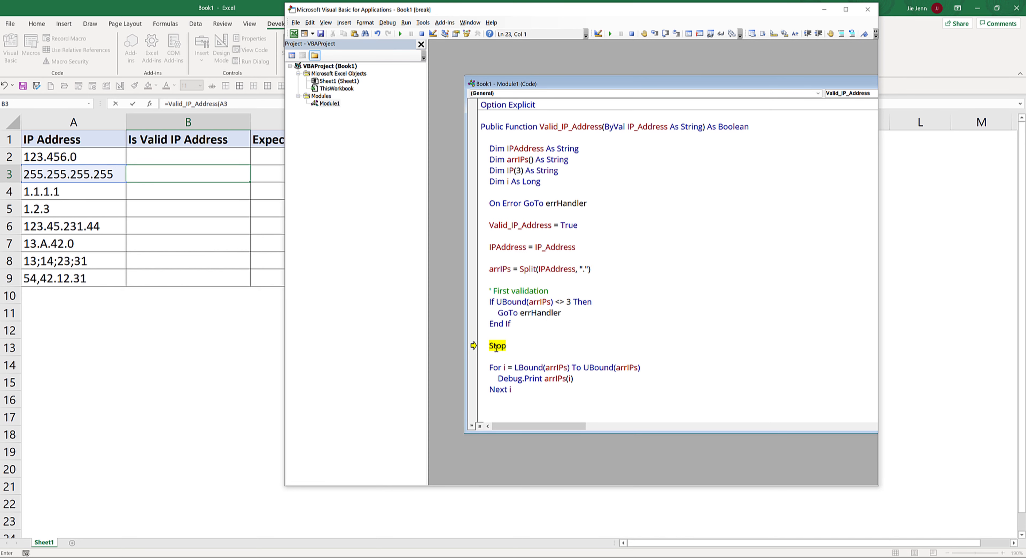
{"action": "scroll", "coordinate": [498, 347], "scroll_direction": "down", "scroll_amount": 2}
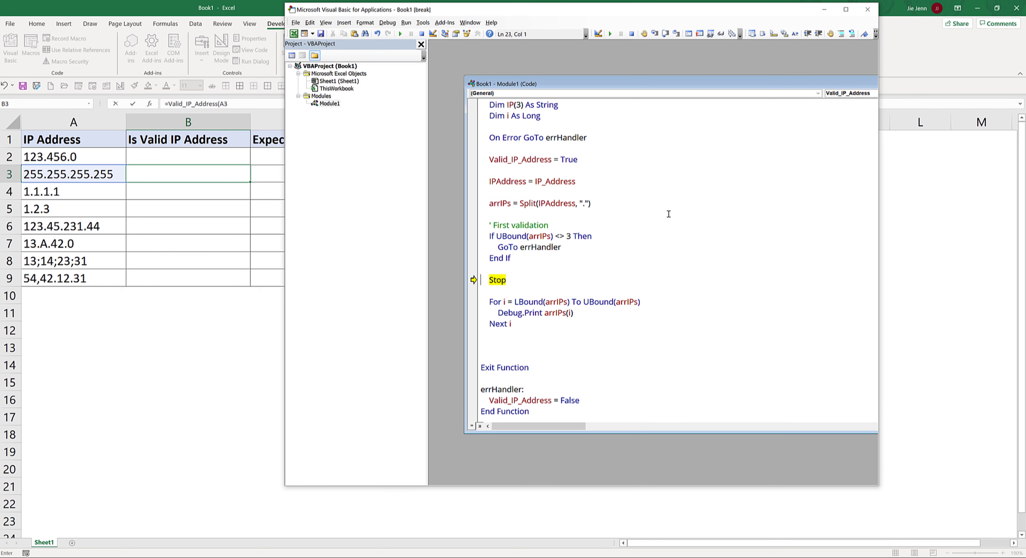
{"action": "key", "text": "ctrl+g"}
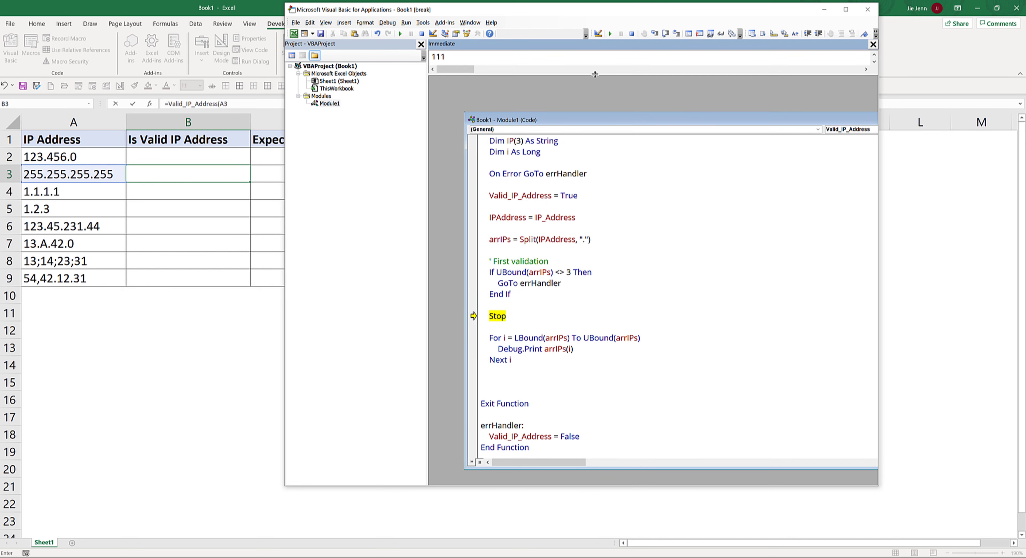
{"action": "left_click_drag", "start_coordinate": [595, 74], "coordinate": [600, 162]}
{"action": "key", "text": "ctrl+a"}
{"action": "key", "text": "Delete"}
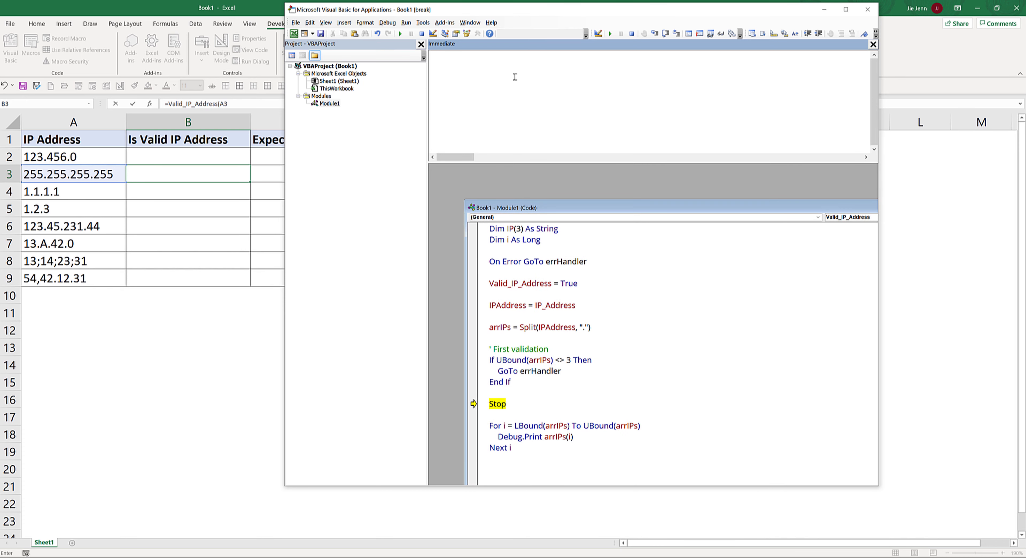
{"action": "left_click", "coordinate": [626, 374]}
Step through the loop, printing 255 four times, until B3 returns TRUE.
{"action": "key", "text": "F8"}
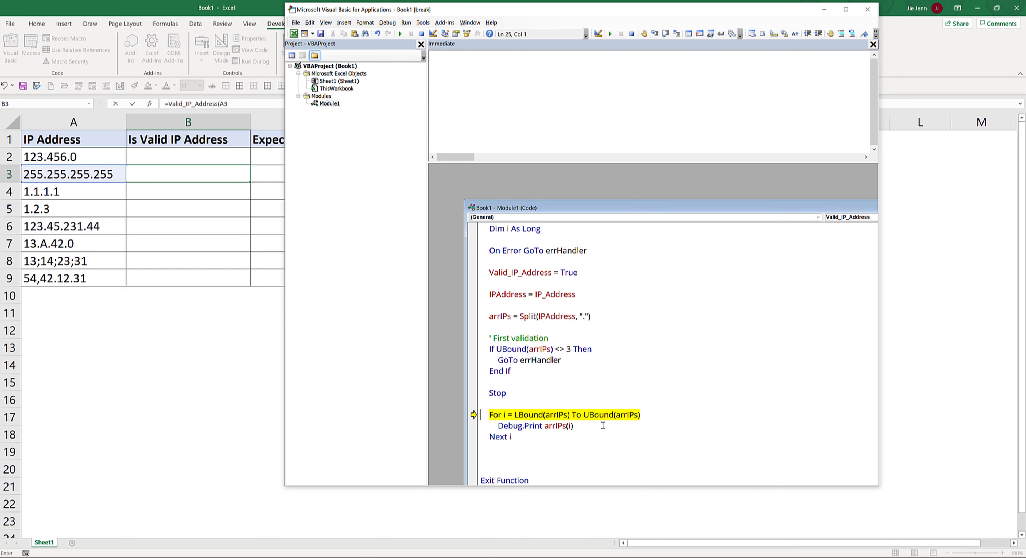
{"action": "key", "text": "F8"}
{"action": "key", "text": "F8"}
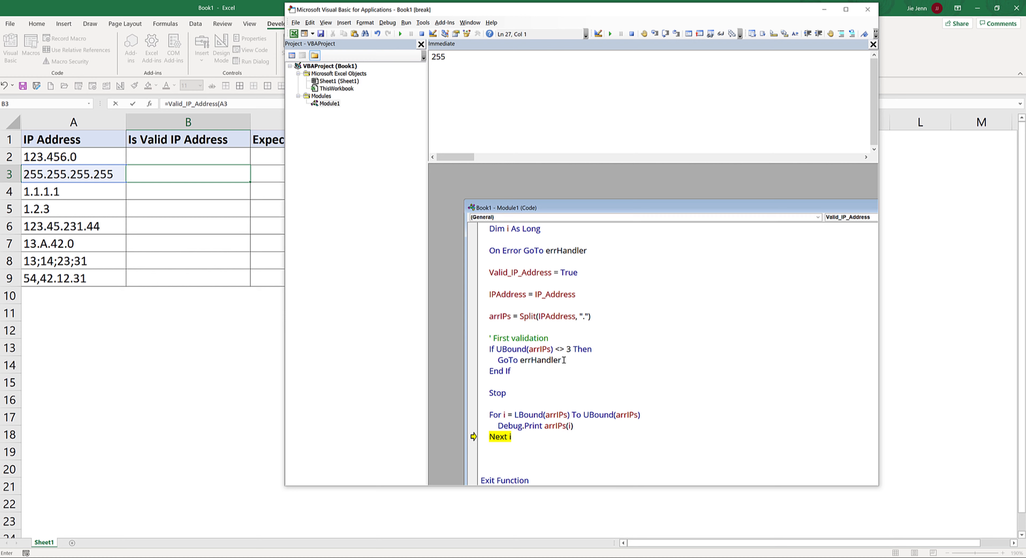
{"action": "key", "text": "F8"}
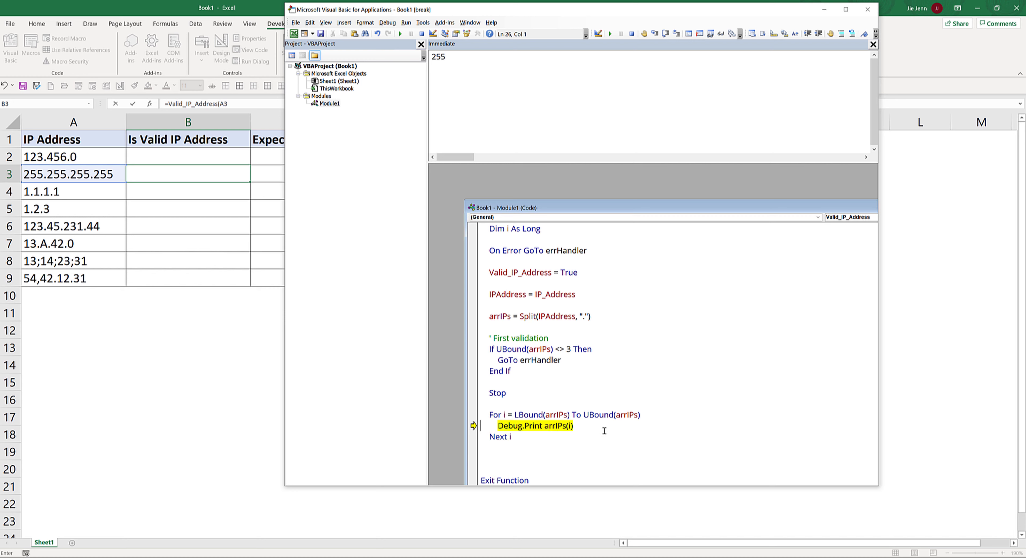
{"action": "key", "text": "F8"}
{"action": "key", "text": "F8"}
{"action": "key", "text": "F8"}
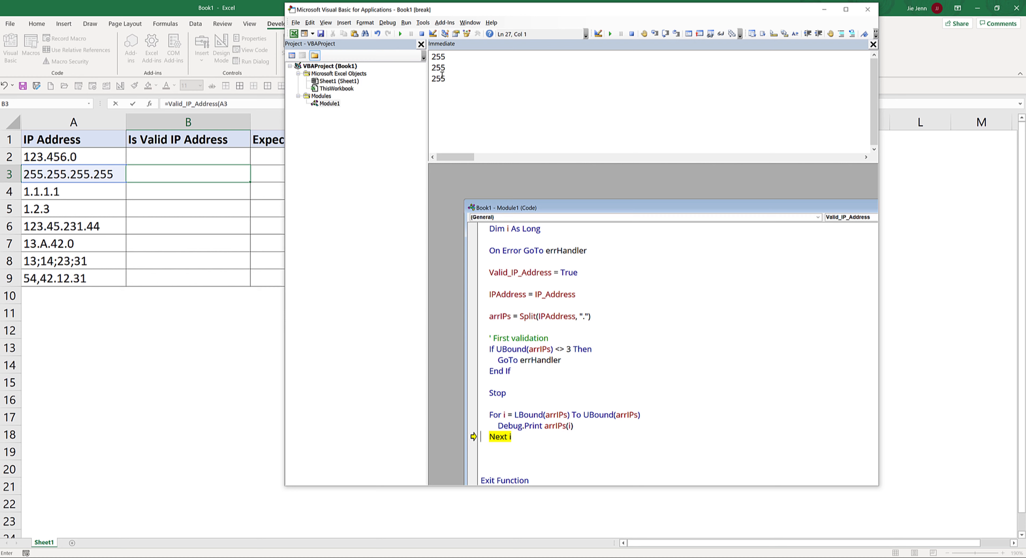
{"action": "key", "text": "F8"}
{"action": "key", "text": "F8"}
{"action": "key", "text": "F8"}
{"action": "key", "text": "F8"}
{"action": "left_click", "coordinate": [581, 363]}
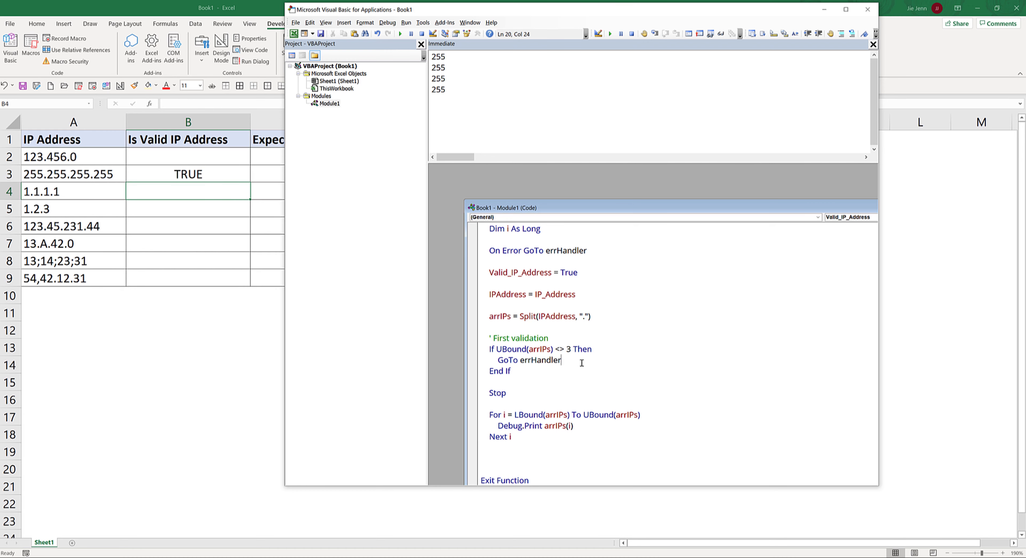
Replace the Debug.Print arrIPs(i) line in the loop with IP(i) = arrIPs(i).
{"action": "left_click", "coordinate": [873, 45]}
{"action": "double_click", "coordinate": [640, 86]}
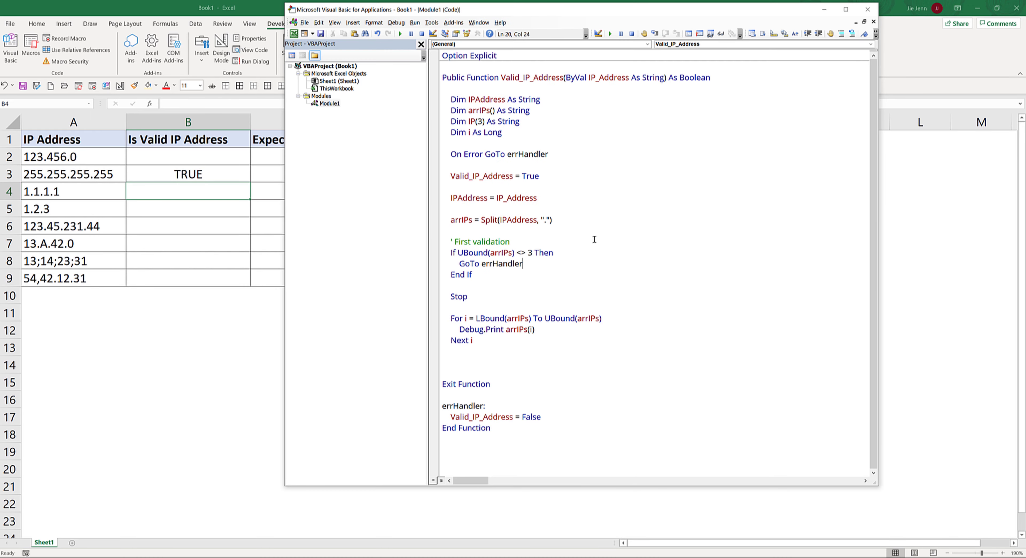
{"action": "left_click", "coordinate": [552, 325]}
{"action": "left_click_drag", "start_coordinate": [455, 329], "coordinate": [558, 327]}
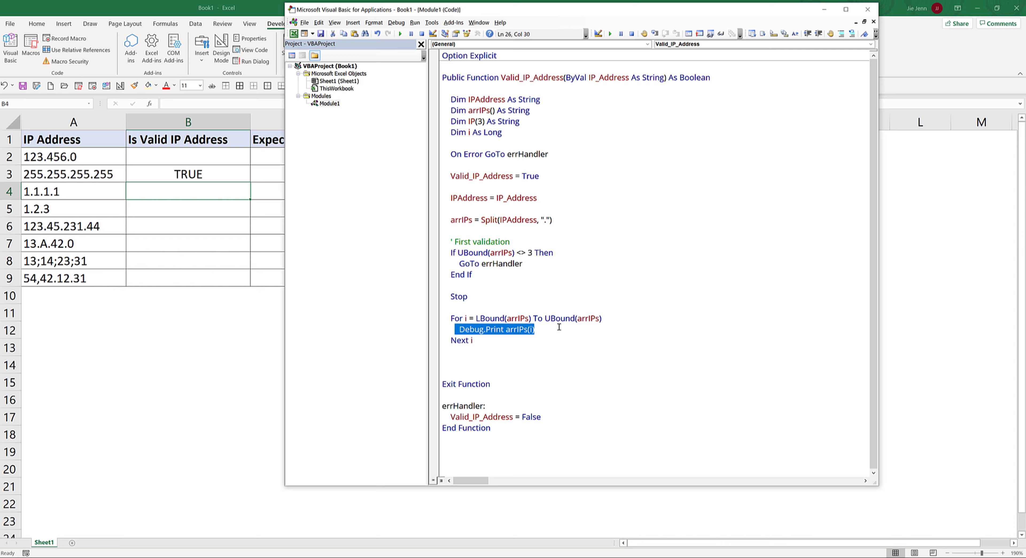
{"action": "key", "text": "Delete"}
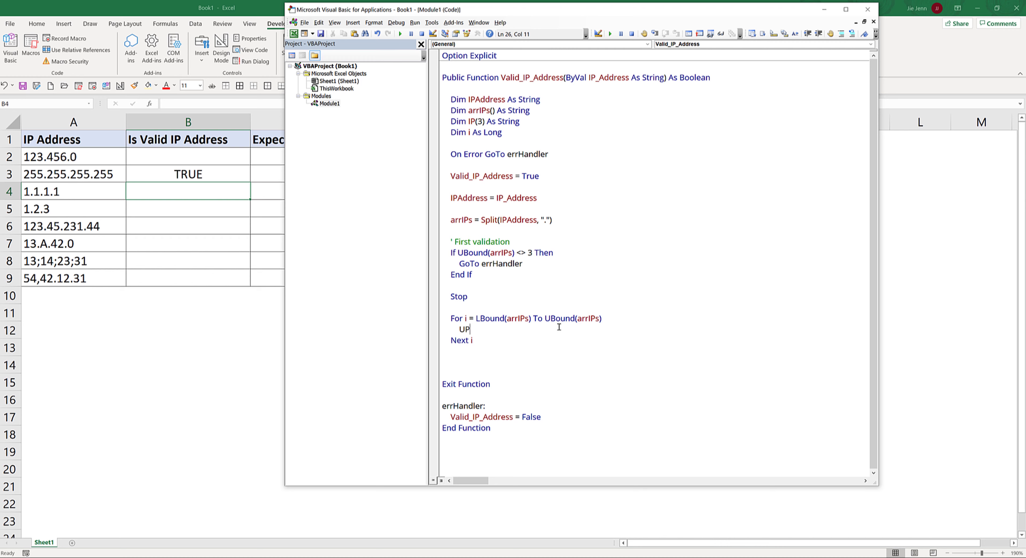
{"action": "type", "text": "IP"}
{"action": "type", "text": "(i"}
{"action": "type", "text": ") = "}
{"action": "type", "text": "ar"}
{"action": "type", "text": "rips(i)"}
{"action": "key", "text": "Return"}
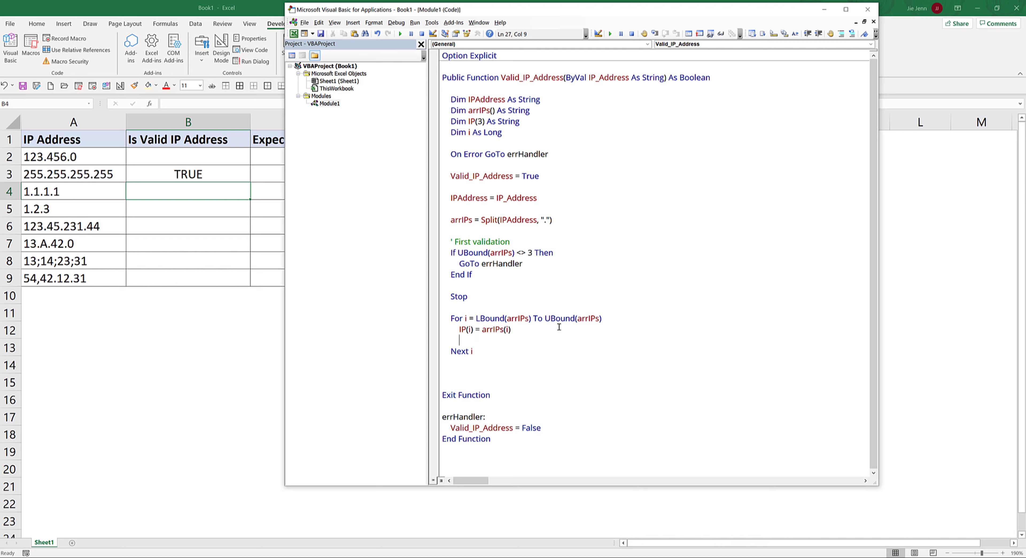
{"action": "key", "text": "Return"}
Add If 1 > IP(i) Or IP(i) > 255 Then GoTo errHandler, closed with End If.
{"action": "key", "text": "Return"}
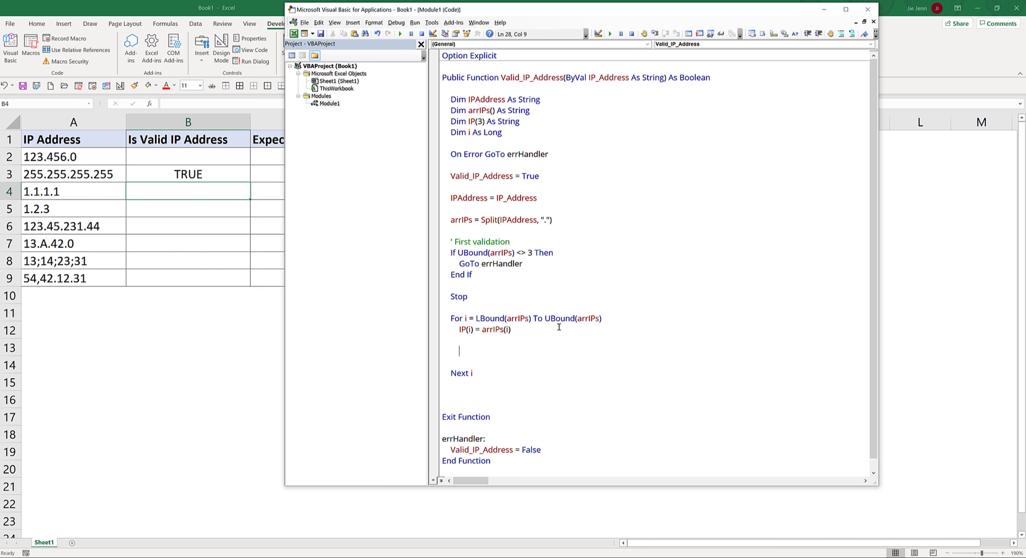
{"action": "type", "text": "if 1"}
{"action": "type", "text": " > "}
{"action": "type", "text": "IP"}
{"action": "type", "text": "(i) or "}
{"action": "type", "text": "ip(i)"}
{"action": "type", "text": " > 255"}
{"action": "type", "text": " Then"}
{"action": "key", "text": "Return"}
{"action": "type", "text": "g"}
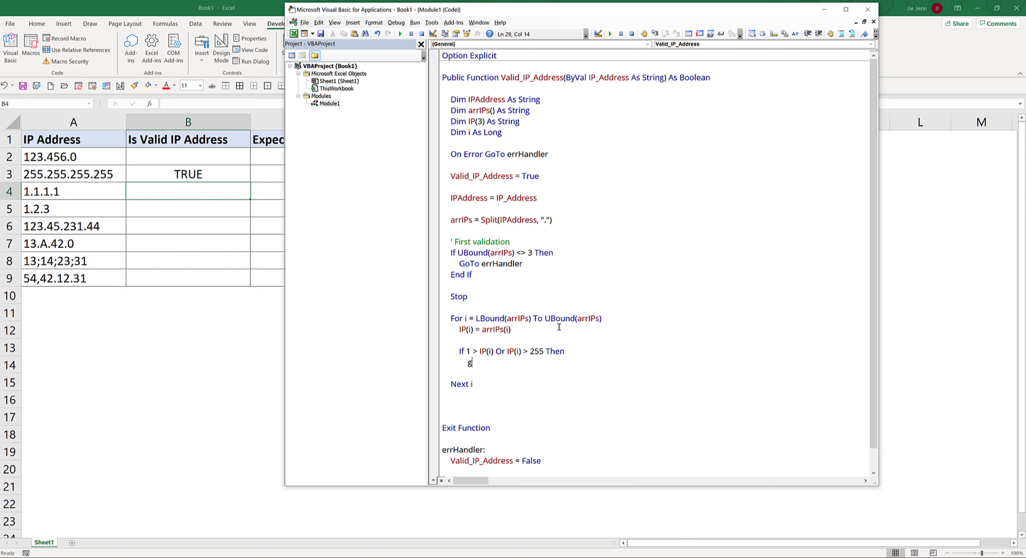
{"action": "type", "text": "oto "}
{"action": "type", "text": "err"}
{"action": "type", "text": "Handl"}
{"action": "type", "text": "er"}
{"action": "key", "text": "Return"}
{"action": "type", "text": "End If"}
{"action": "key", "text": "Down"}
{"action": "key", "text": "Down"}
{"action": "key", "text": "Delete"}
{"action": "key", "text": "Delete"}
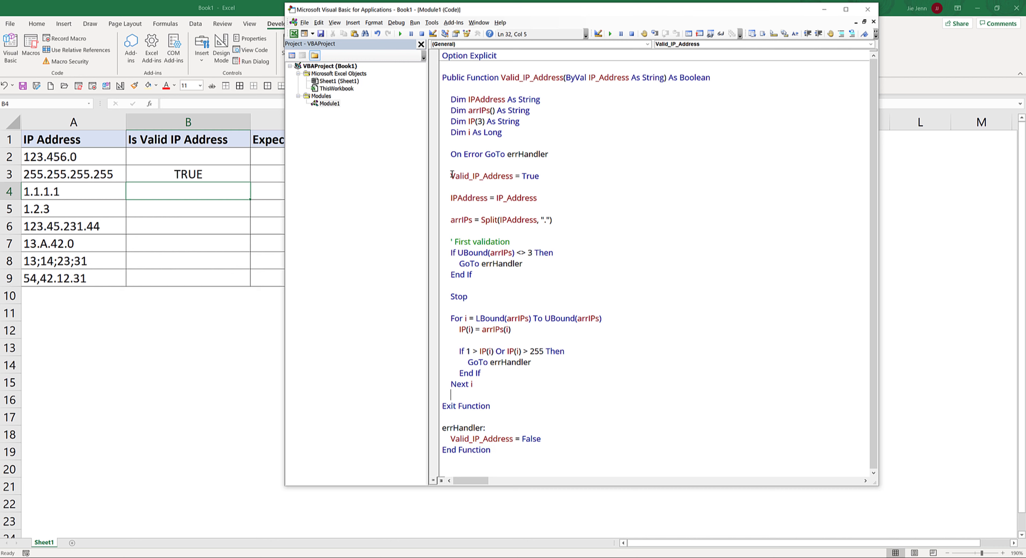
Delete the Stop line and the blank line above it.
{"action": "left_click_drag", "start_coordinate": [450, 176], "coordinate": [514, 176]}
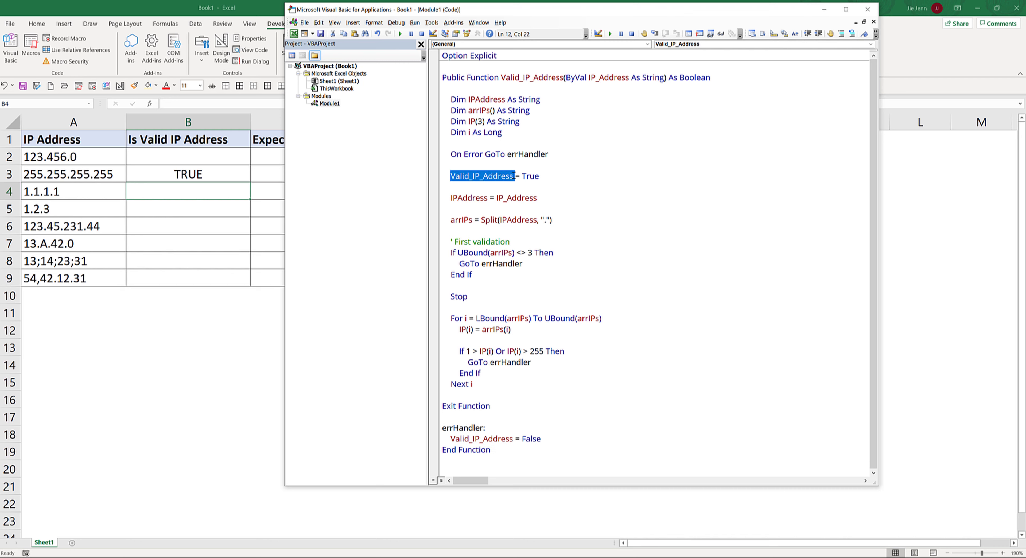
{"action": "left_click", "coordinate": [591, 404]}
{"action": "left_click_drag", "start_coordinate": [495, 305], "coordinate": [438, 288]}
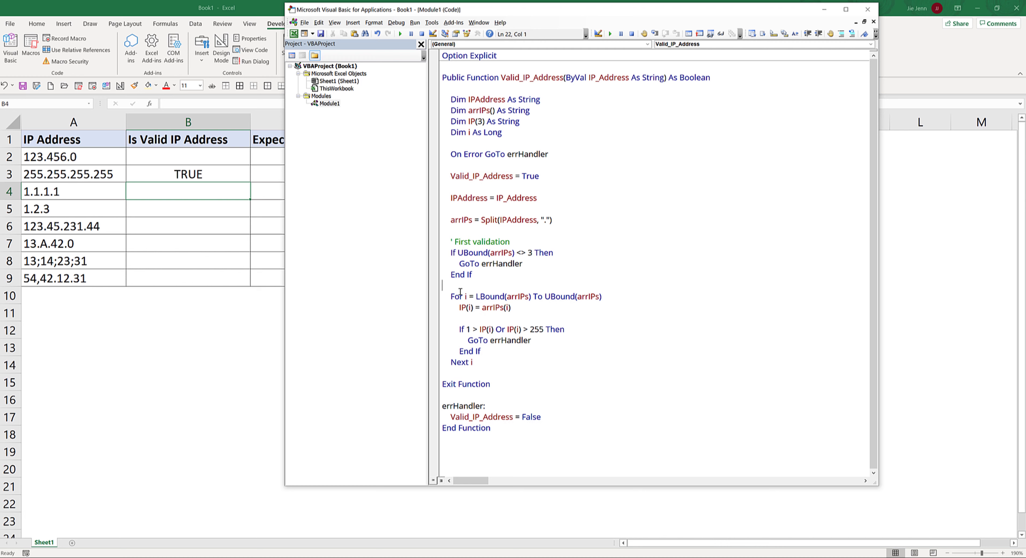
{"action": "key", "text": "Delete"}
Add the comment ' Second validation above the range check.
{"action": "left_click", "coordinate": [494, 308]}
{"action": "left_click", "coordinate": [498, 318]}
{"action": "key", "text": "Return"}
{"action": "type", "text": "'/"}
{"action": "key", "text": "BackSpace"}
{"action": "type", "text": "S"}
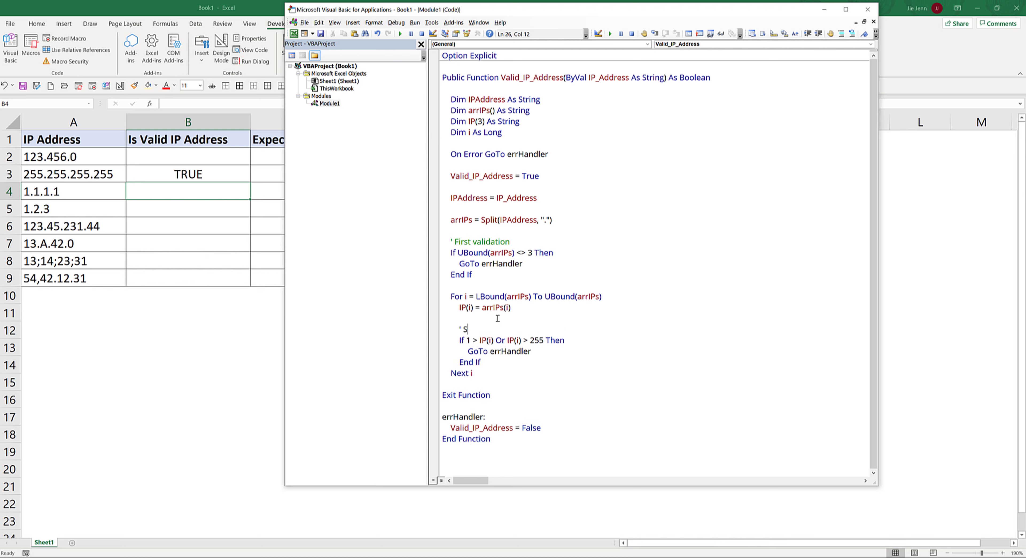
{"action": "type", "text": "econd "}
{"action": "type", "text": "validation"}
{"action": "key", "text": "Down"}
Clear B3 and enter =Valid_IP_Address(A2) in B2.
{"action": "left_click", "coordinate": [201, 176]}
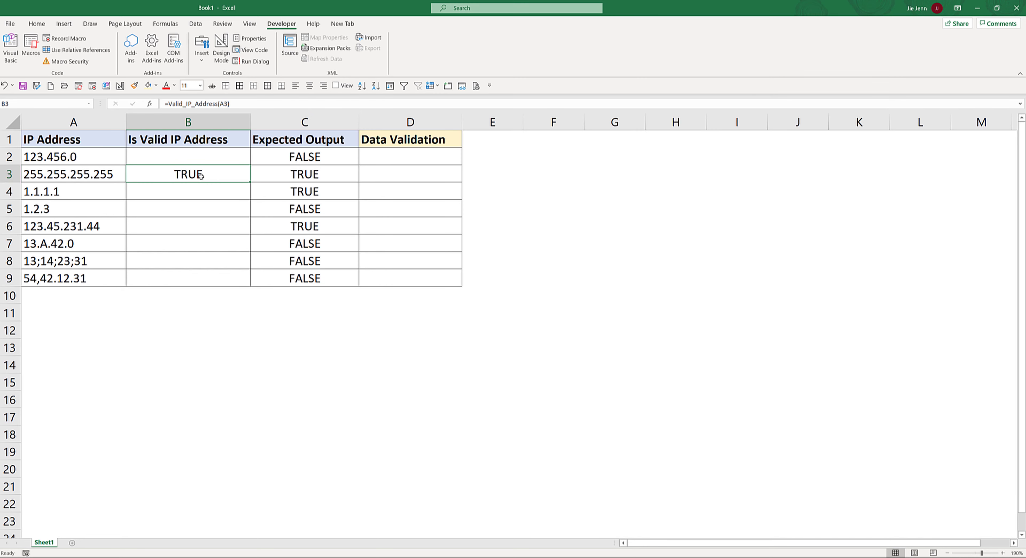
{"action": "key", "text": "Delete"}
{"action": "key", "text": "Up"}
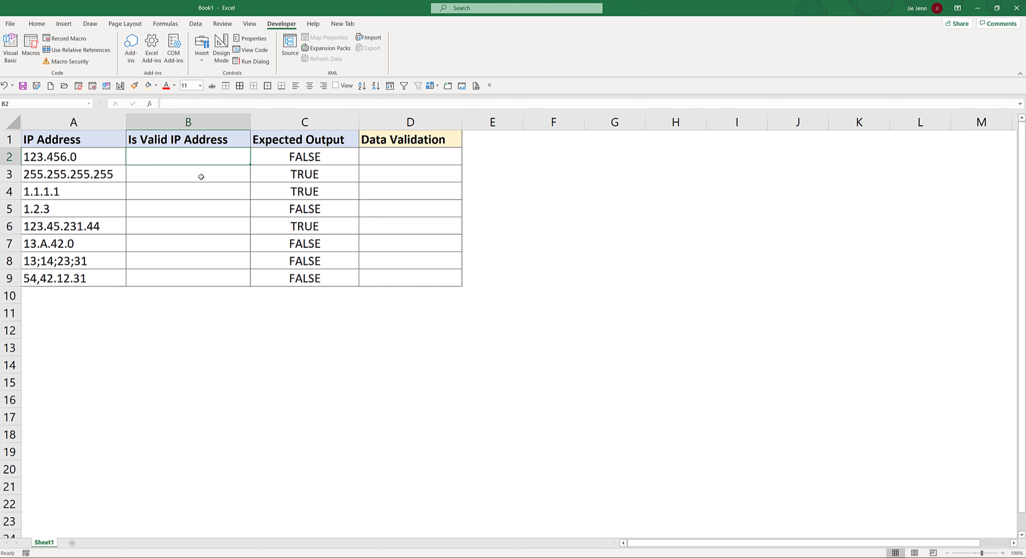
{"action": "type", "text": "=vali"}
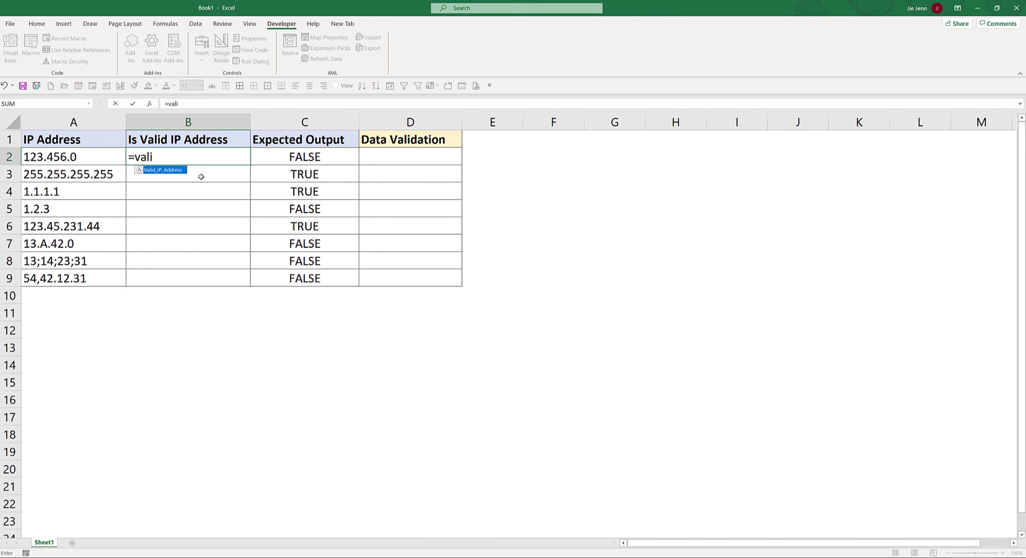
{"action": "key", "text": "Tab"}
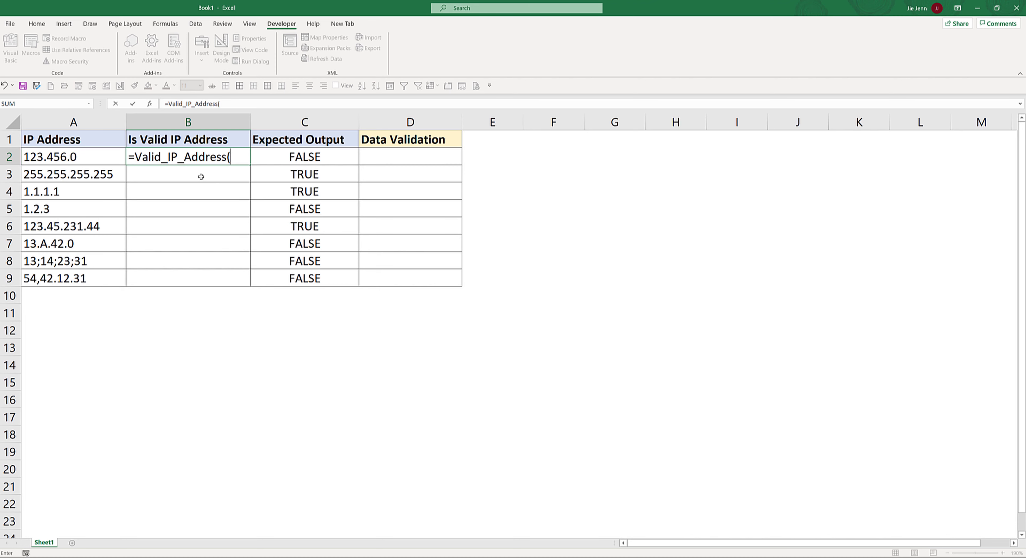
{"action": "key", "text": "Left"}
{"action": "type", "text": ")"}
{"action": "key", "text": "Return"}
Fill the B2 formula down to B9 so results match the Expected Output column.
{"action": "left_click", "coordinate": [195, 152]}
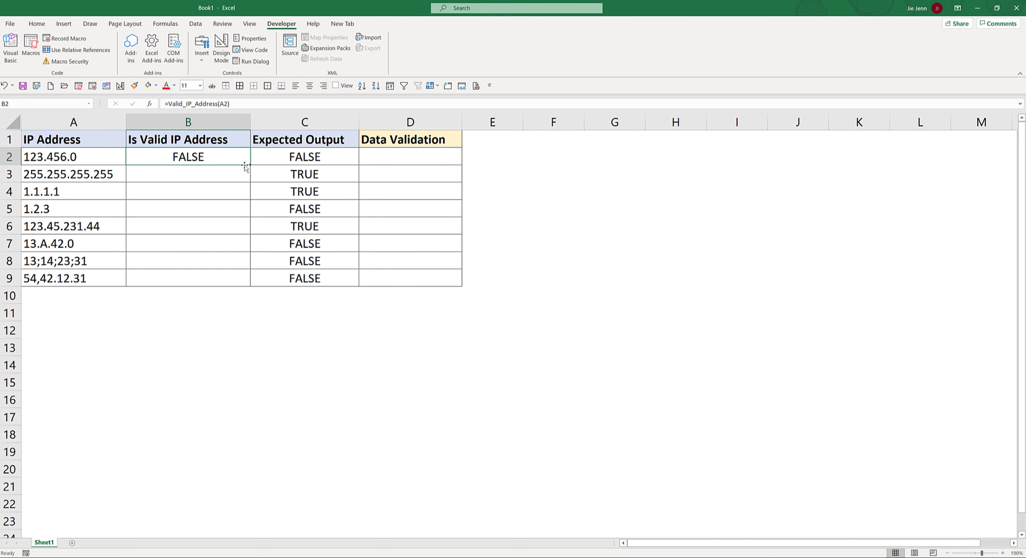
{"action": "left_click_drag", "start_coordinate": [250, 164], "coordinate": [251, 285]}
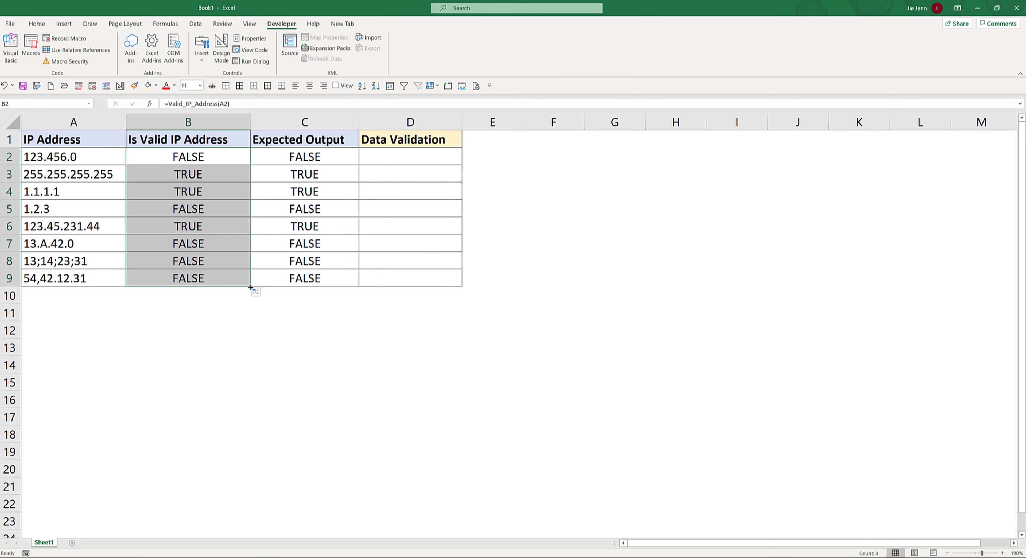
{"action": "left_click", "coordinate": [193, 160]}
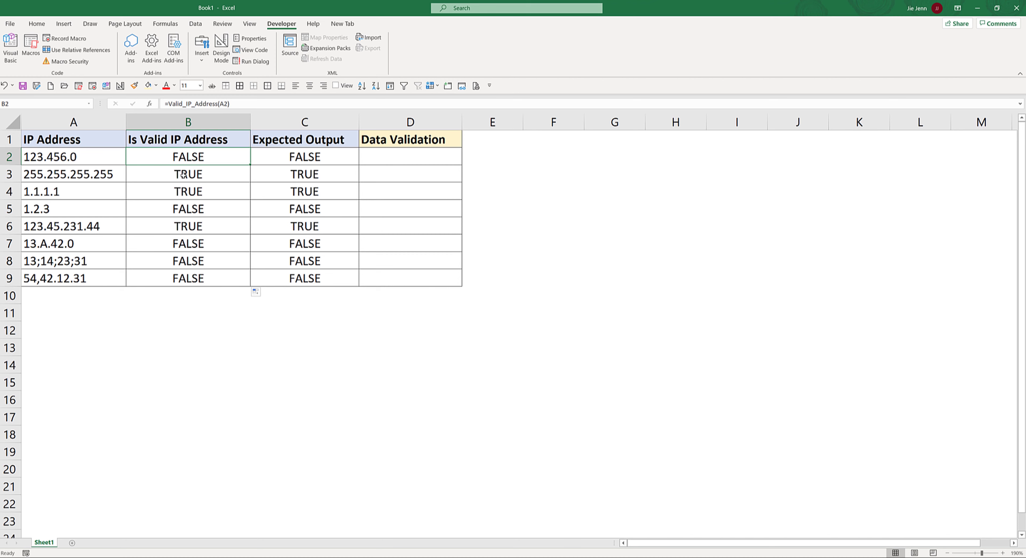
{"action": "left_click_drag", "start_coordinate": [187, 178], "coordinate": [198, 275]}
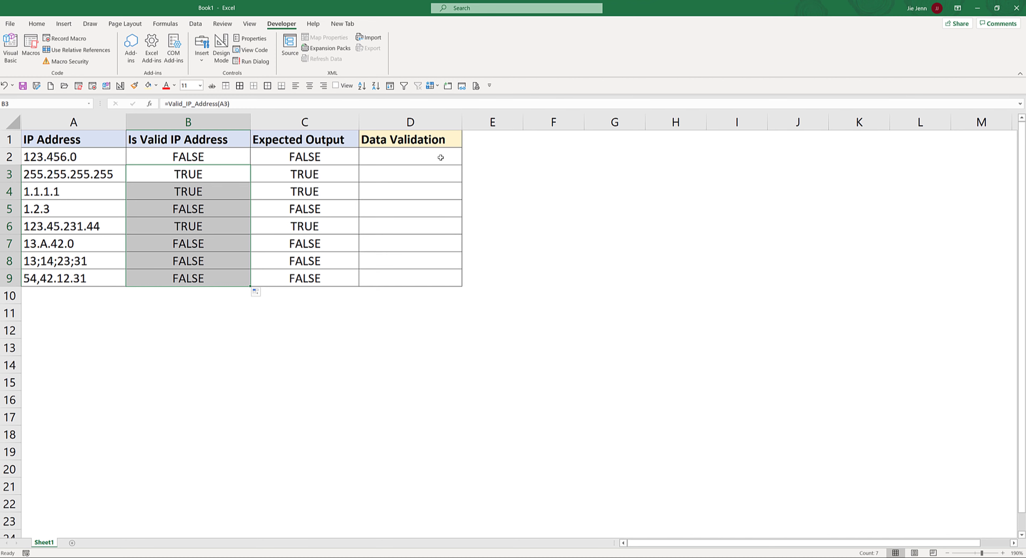
{"action": "left_click", "coordinate": [440, 158]}
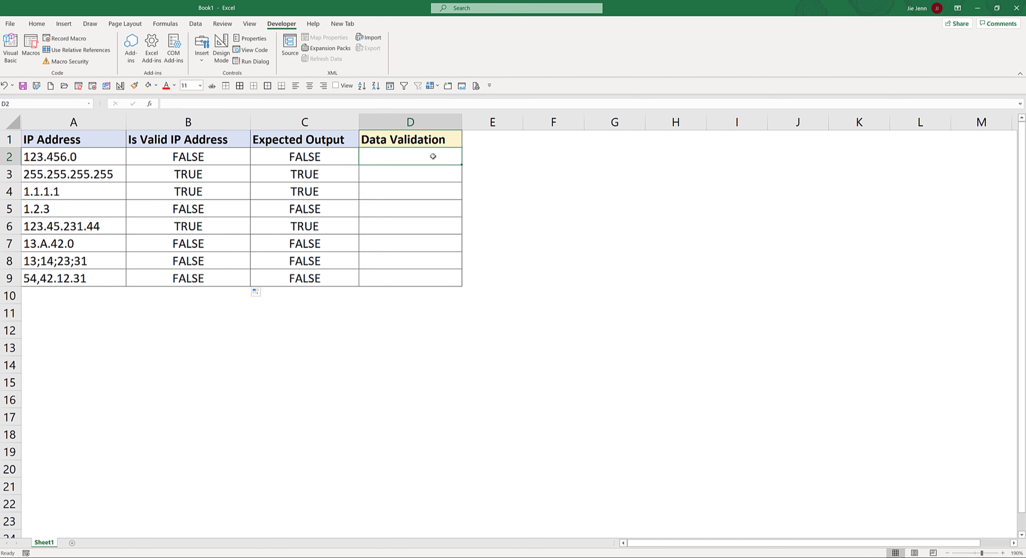
With D2 selected, start a new formula-based rule from the Conditional Formatting Rules Manager.
{"action": "left_click", "coordinate": [38, 23]}
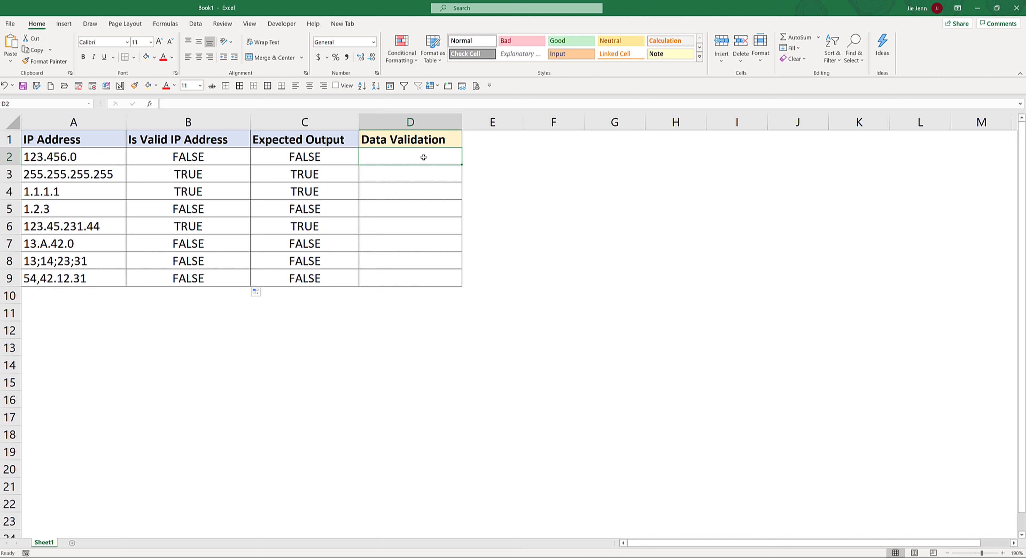
{"action": "left_click_drag", "start_coordinate": [424, 156], "coordinate": [418, 272]}
{"action": "left_click", "coordinate": [405, 155]}
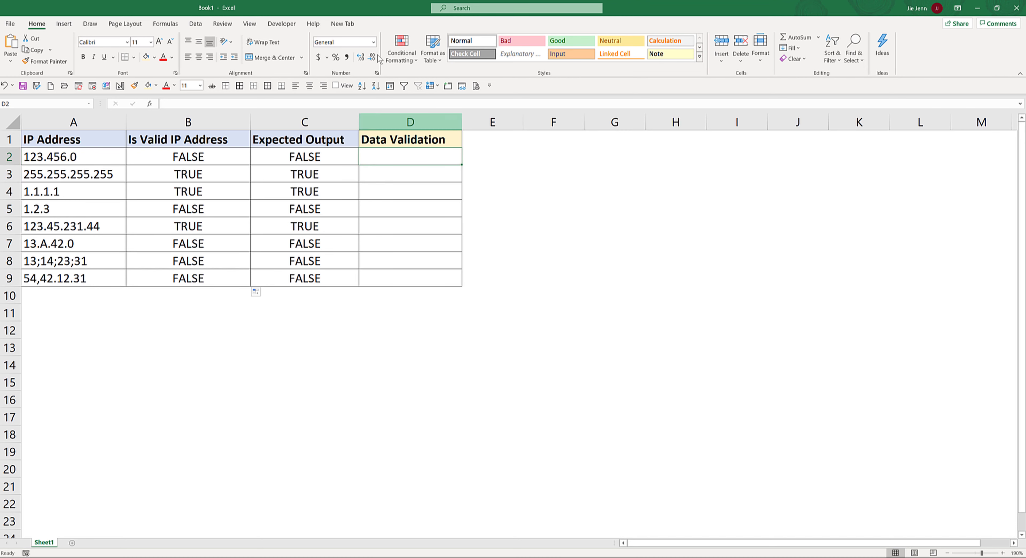
{"action": "left_click", "coordinate": [398, 59]}
{"action": "mouse_move", "coordinate": [433, 80]}
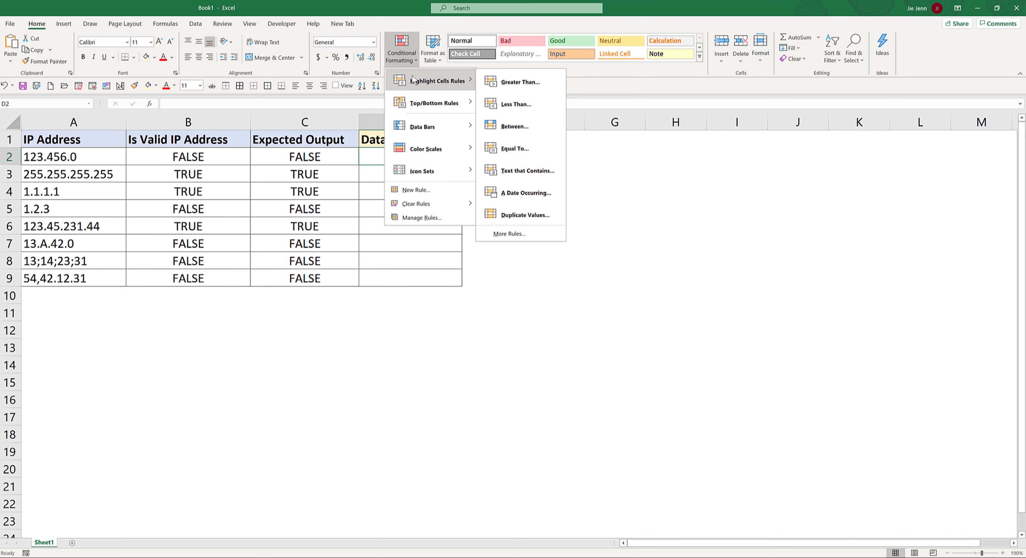
{"action": "left_click", "coordinate": [415, 217]}
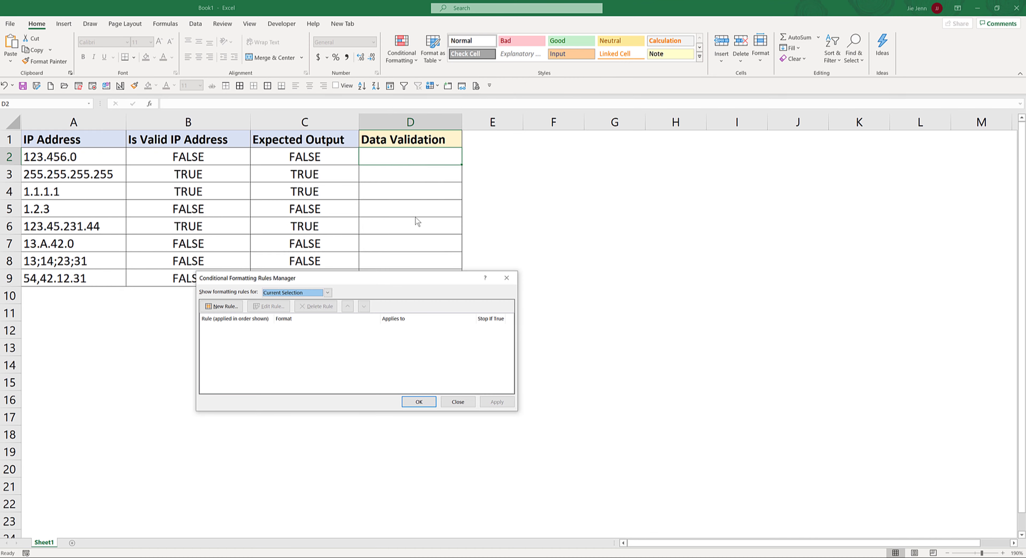
{"action": "left_click", "coordinate": [228, 306]}
{"action": "left_click_drag", "start_coordinate": [311, 258], "coordinate": [436, 169]}
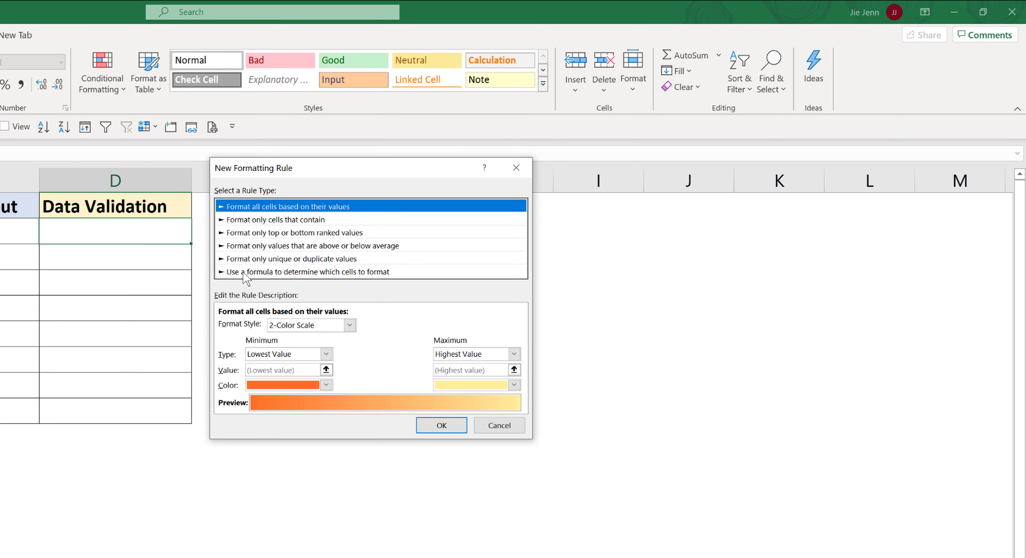
{"action": "left_click", "coordinate": [330, 271]}
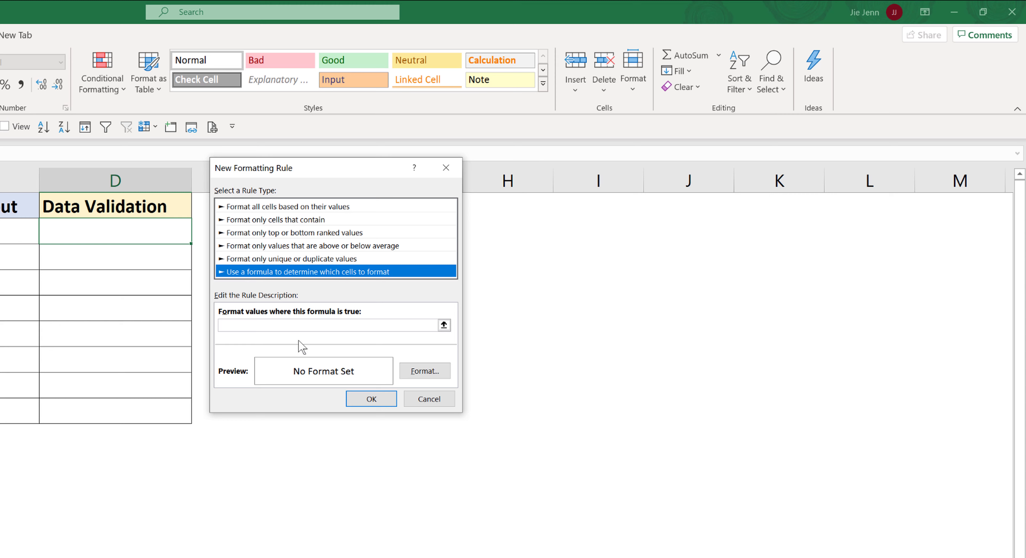
Enter the rule formula =AND(NOT(VALID_IP_ADDRESS($D2)),$D2<>"").
{"action": "left_click", "coordinate": [303, 326]}
{"action": "type", "text": "="}
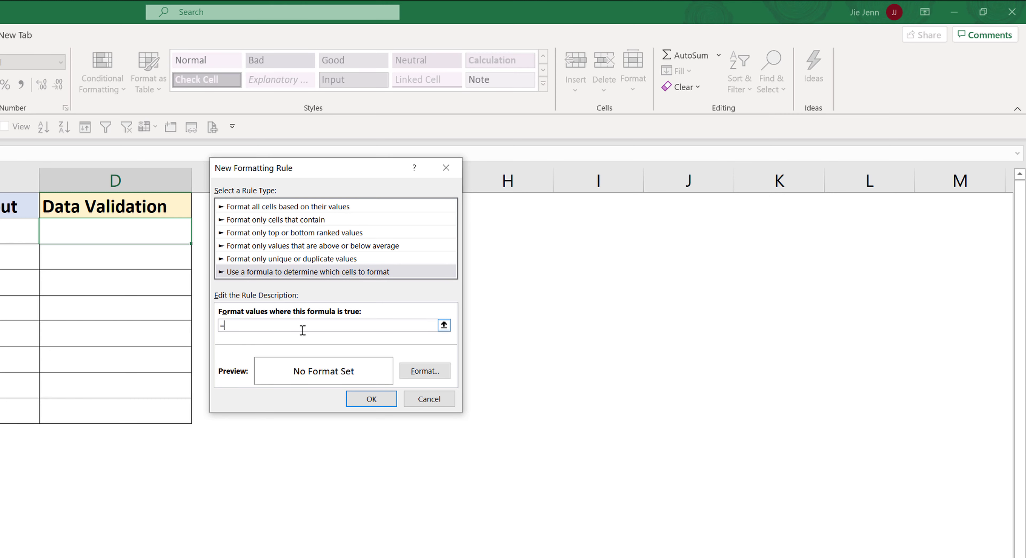
{"action": "type", "text": "VALID"}
{"action": "type", "text": "_IP_ADDR"}
{"action": "type", "text": "ESS("}
{"action": "type", "text": "$"}
{"action": "type", "text": "D"}
{"action": "type", "text": "2)"}
{"action": "type", "text": "="}
{"action": "key", "text": "Right"}
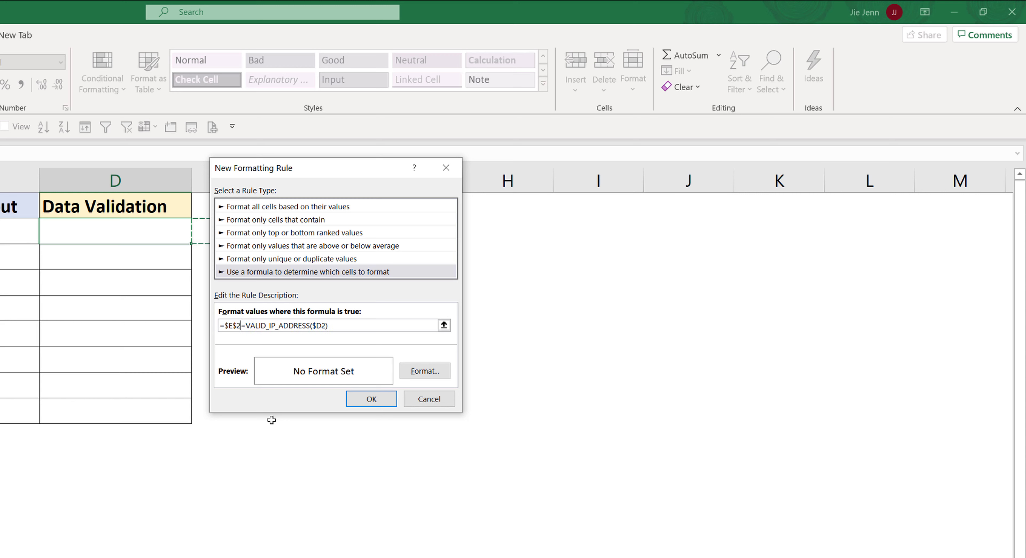
{"action": "key", "text": "BackSpace"}
{"action": "key", "text": "BackSpace"}
{"action": "key", "text": "BackSpace"}
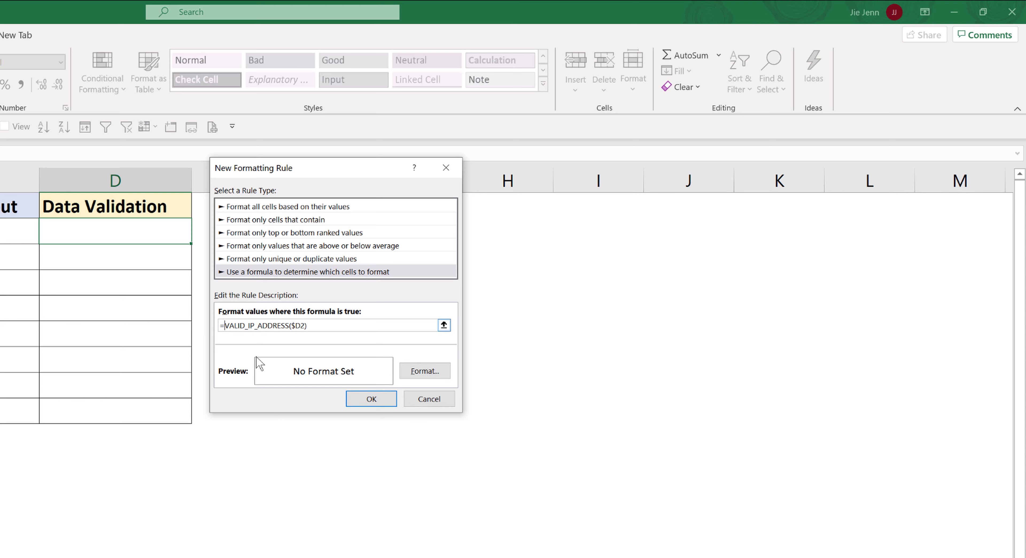
{"action": "type", "text": "NOT("}
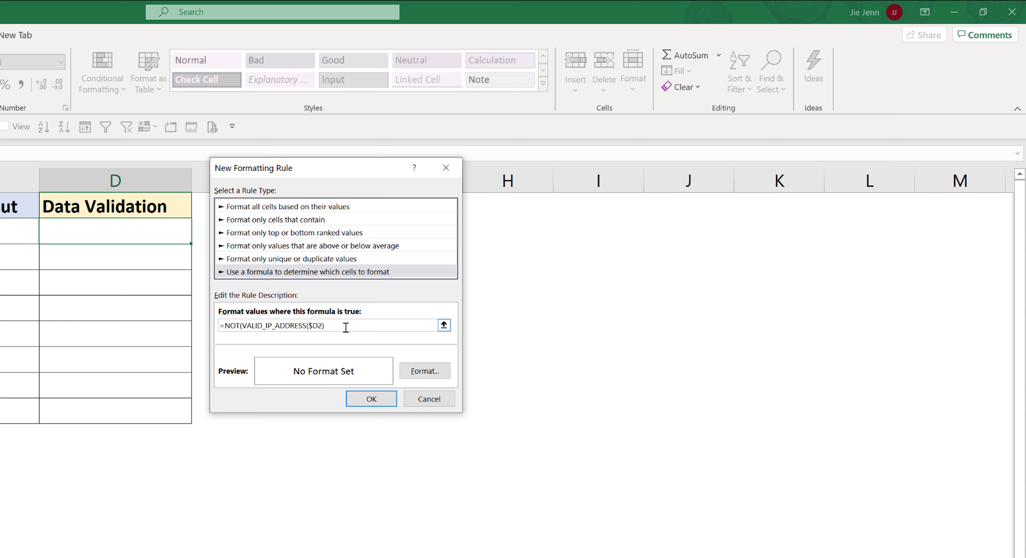
{"action": "type", "text": ")"}
{"action": "left_click", "coordinate": [225, 325]}
{"action": "type", "text": "AN"}
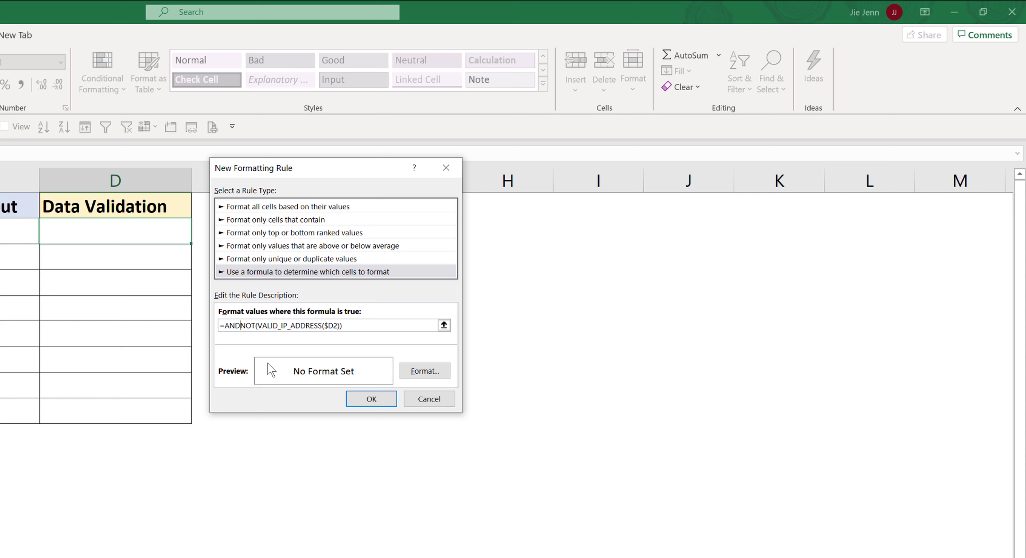
{"action": "type", "text": "D("}
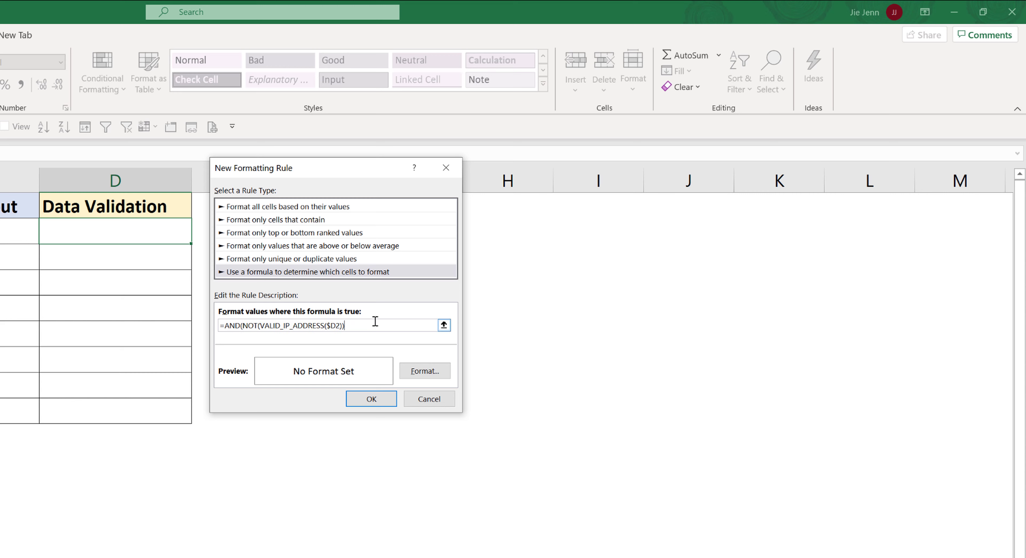
{"action": "type", "text": ","}
{"action": "type", "text": "$D2"}
{"action": "type", "text": "<>"}
{"action": "type", "text": "\"\""}
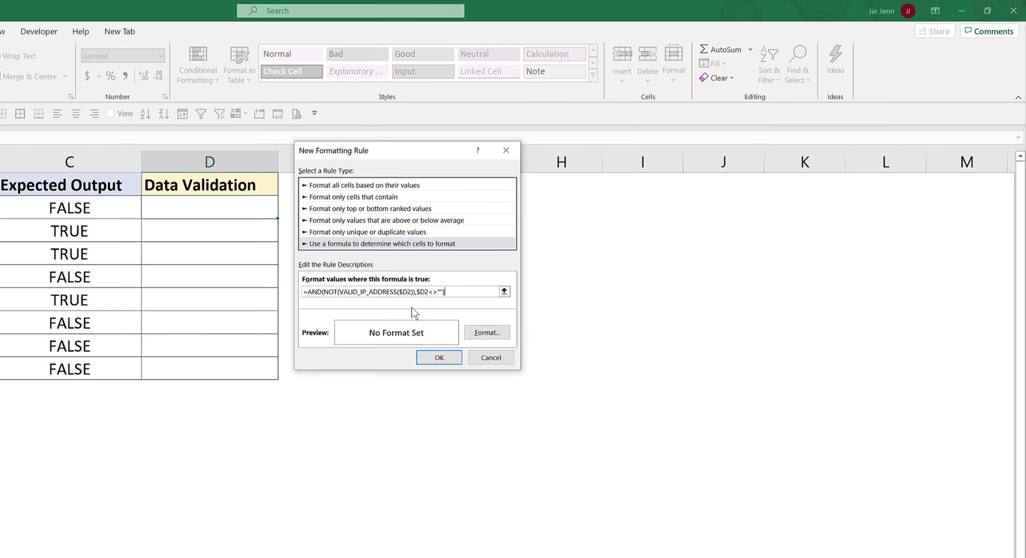
Give the rule a light peach fill, save it and close the Rules Manager.
{"action": "left_click", "coordinate": [619, 251]}
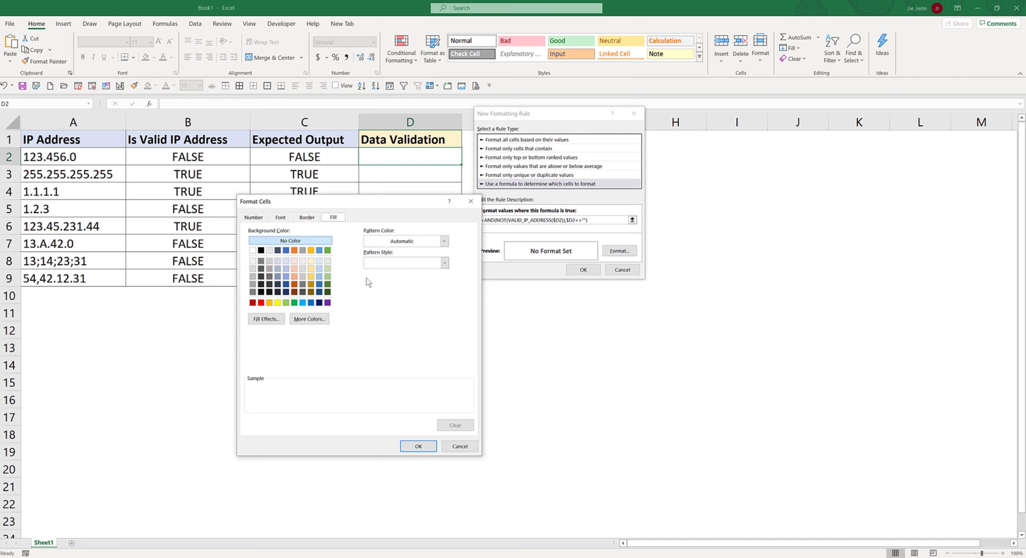
{"action": "left_click", "coordinate": [296, 262]}
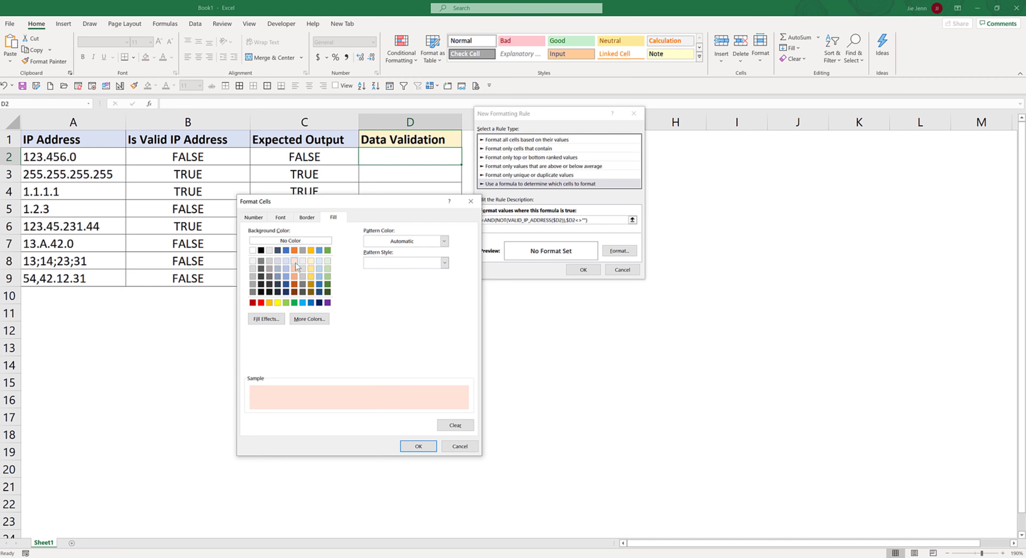
{"action": "left_click", "coordinate": [418, 446]}
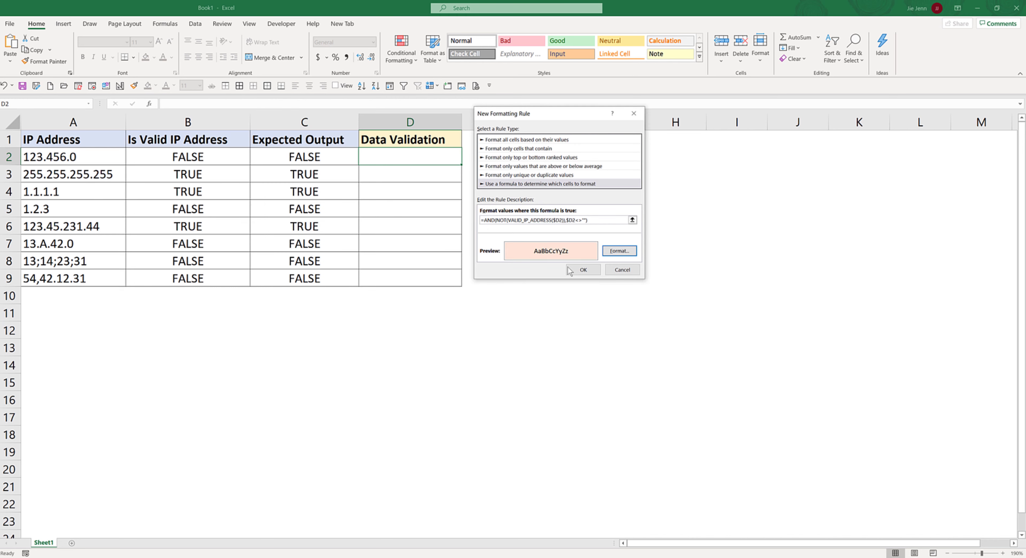
{"action": "left_click", "coordinate": [584, 270]}
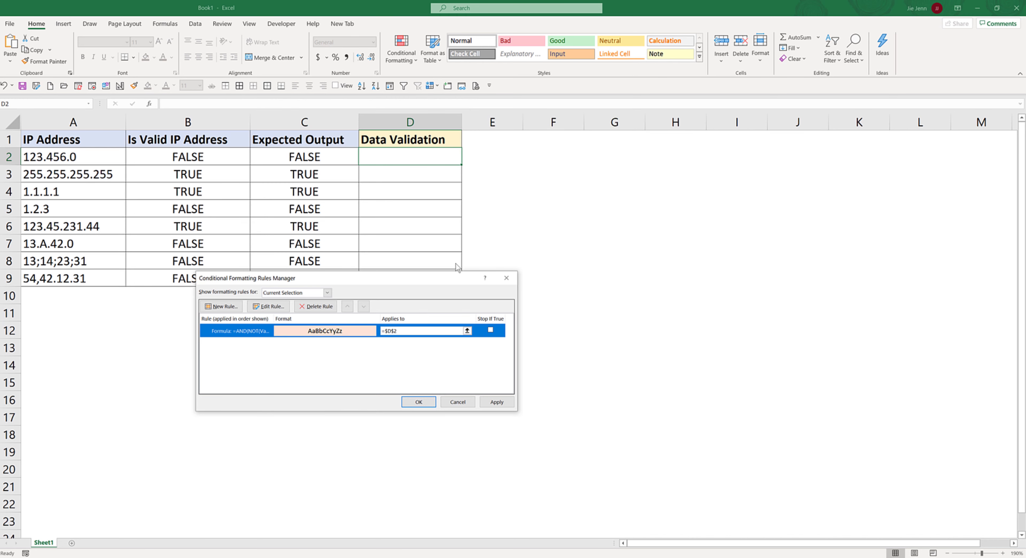
{"action": "left_click", "coordinate": [412, 403]}
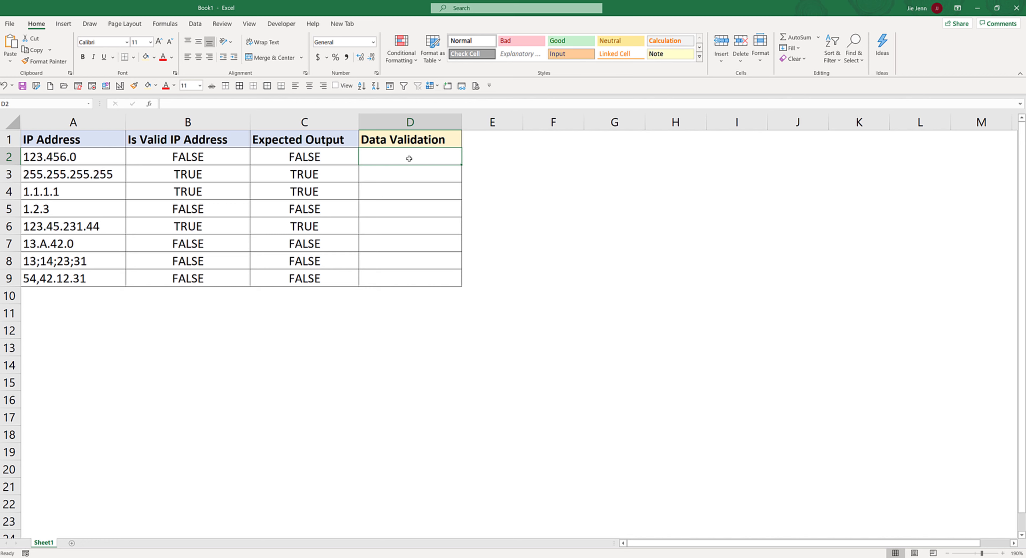
Enter 123.456.0 in D2 (turns peach) and 255.255.255.54 in D3.
{"action": "type", "text": "12"}
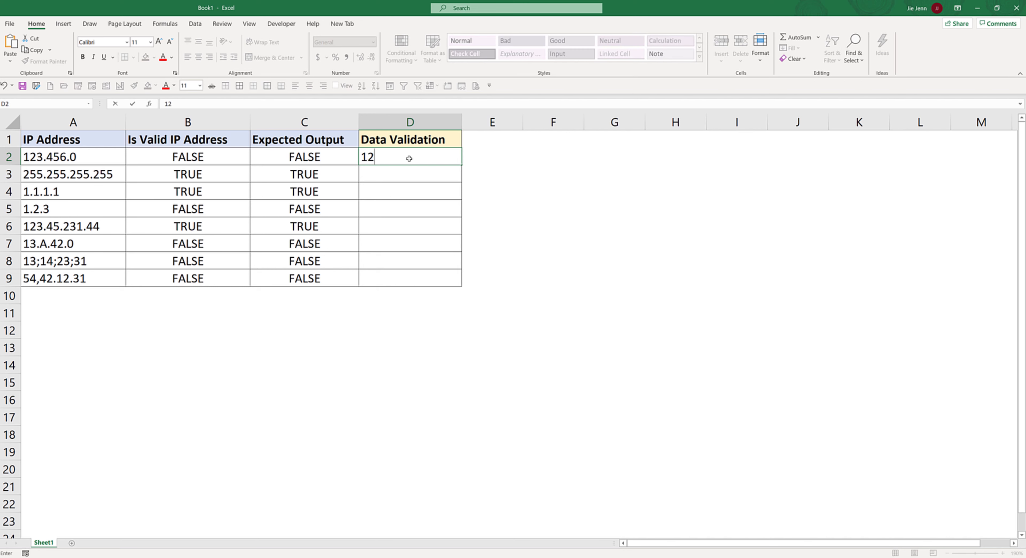
{"action": "type", "text": "3.456"}
{"action": "type", "text": ".0"}
{"action": "key", "text": "Return"}
{"action": "key", "text": "Up"}
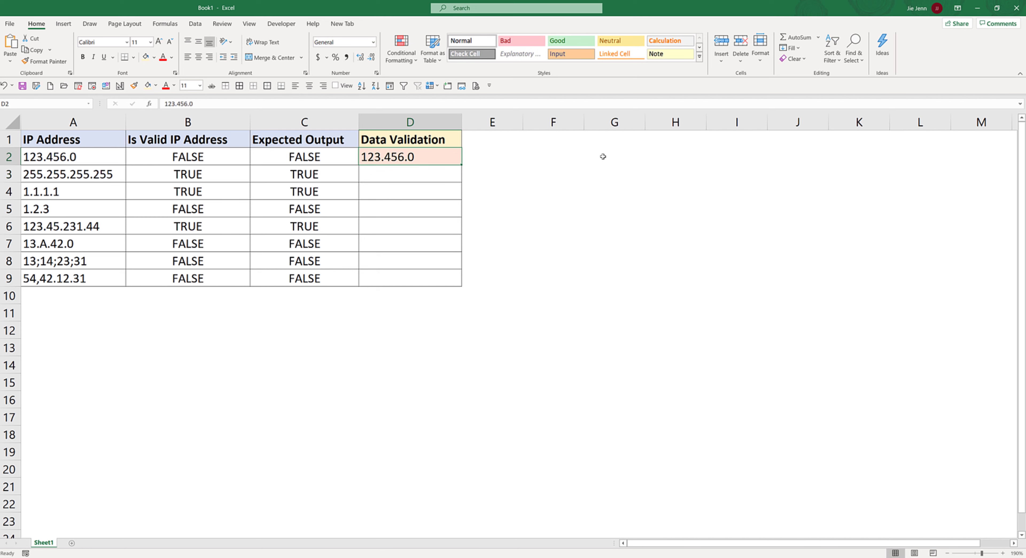
{"action": "key", "text": "Down"}
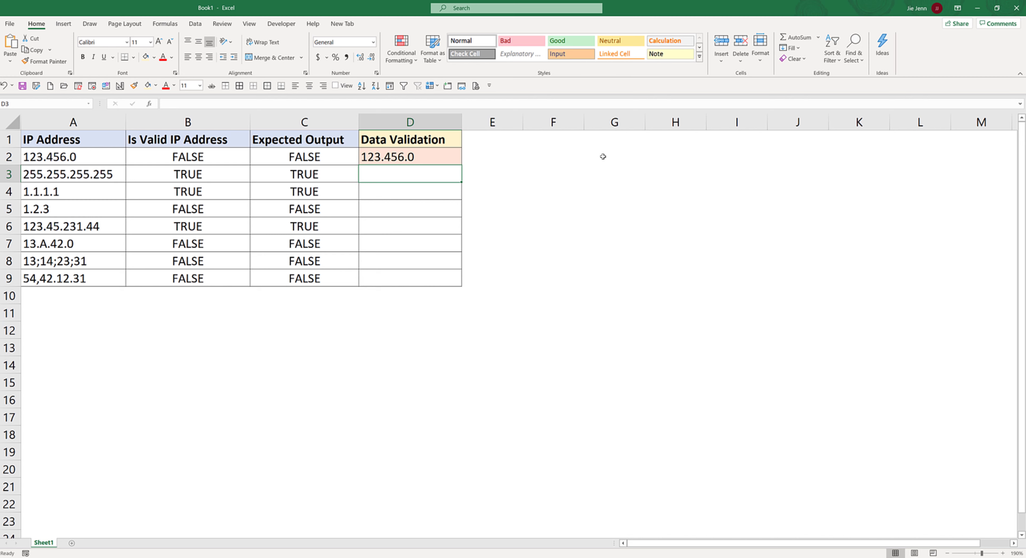
{"action": "key", "text": "Up"}
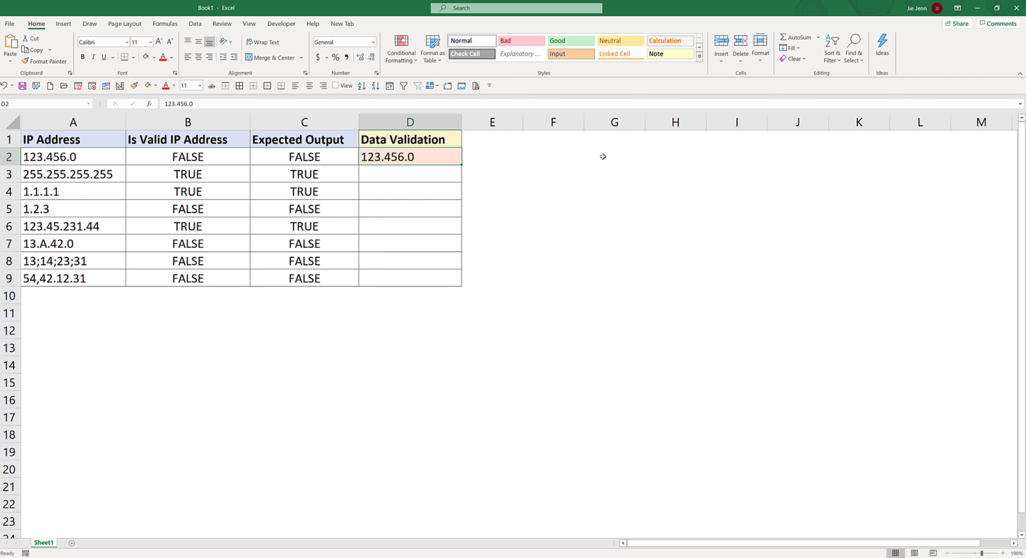
{"action": "key", "text": "Down"}
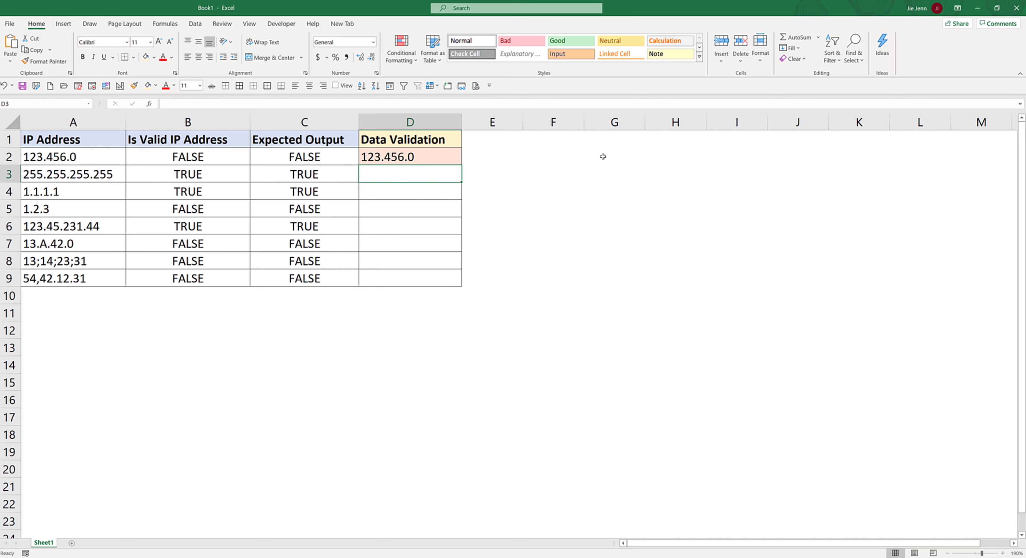
{"action": "type", "text": "255.25"}
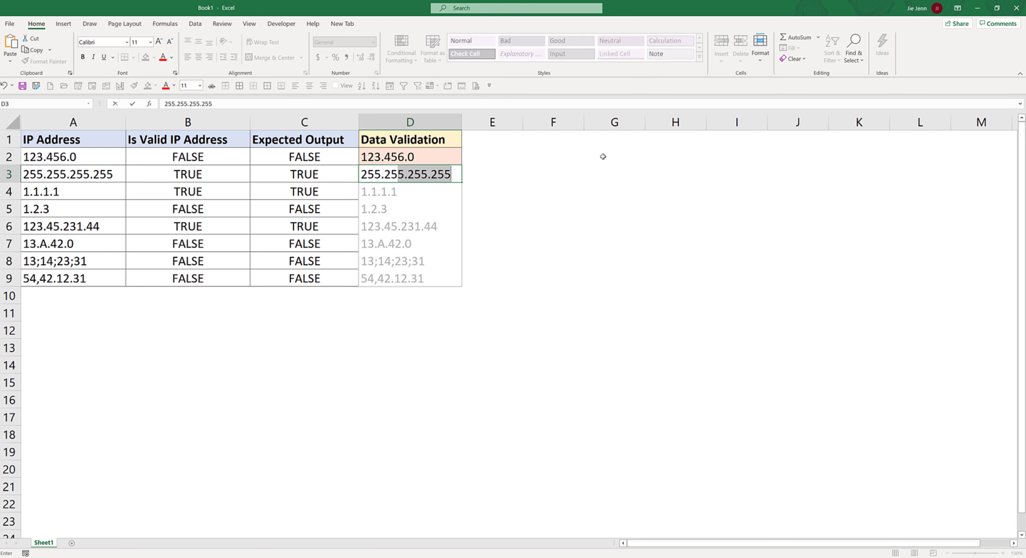
{"action": "type", "text": "5.255"}
{"action": "type", "text": "54"}
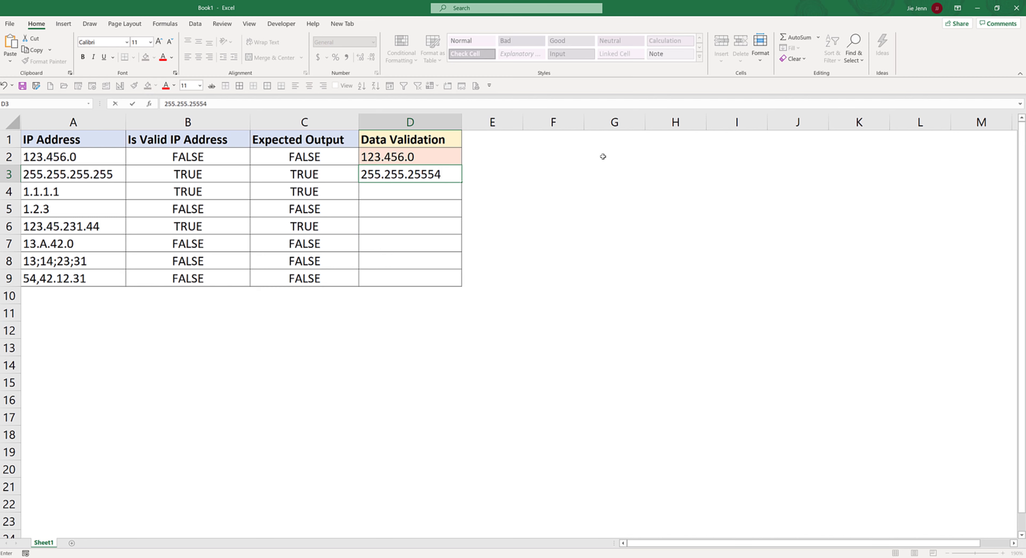
{"action": "key", "text": "BackSpace"}
{"action": "key", "text": "BackSpace"}
{"action": "type", "text": ".54"}
{"action": "key", "text": "Return"}
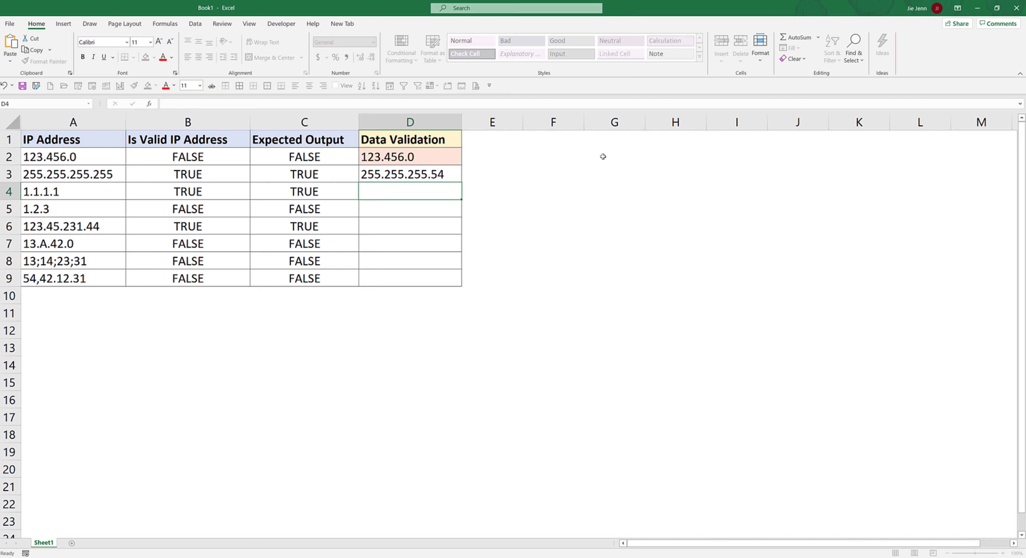
Enter 1.1.1.1 in D4 and A.31.21.255 in D5, checking D5's shading.
{"action": "key", "text": "Up"}
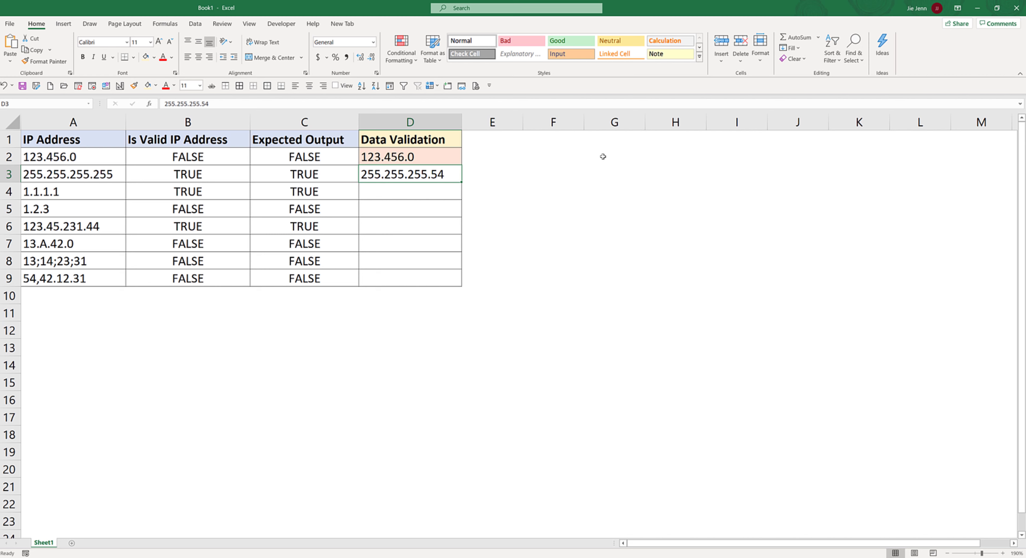
{"action": "key", "text": "Down"}
{"action": "type", "text": "1"}
{"action": "key", "text": "BackSpace"}
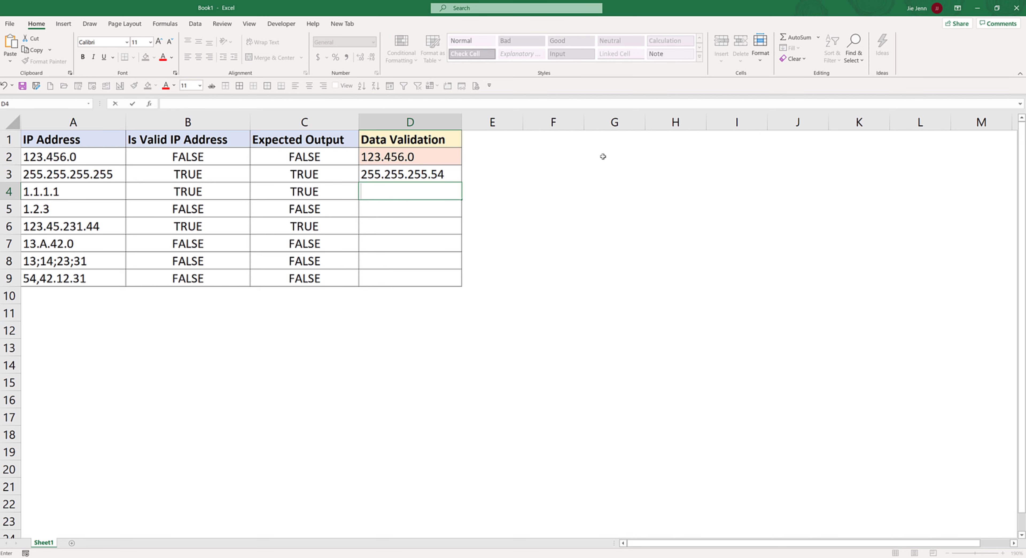
{"action": "type", "text": "1.1.1.1"}
{"action": "key", "text": "Return"}
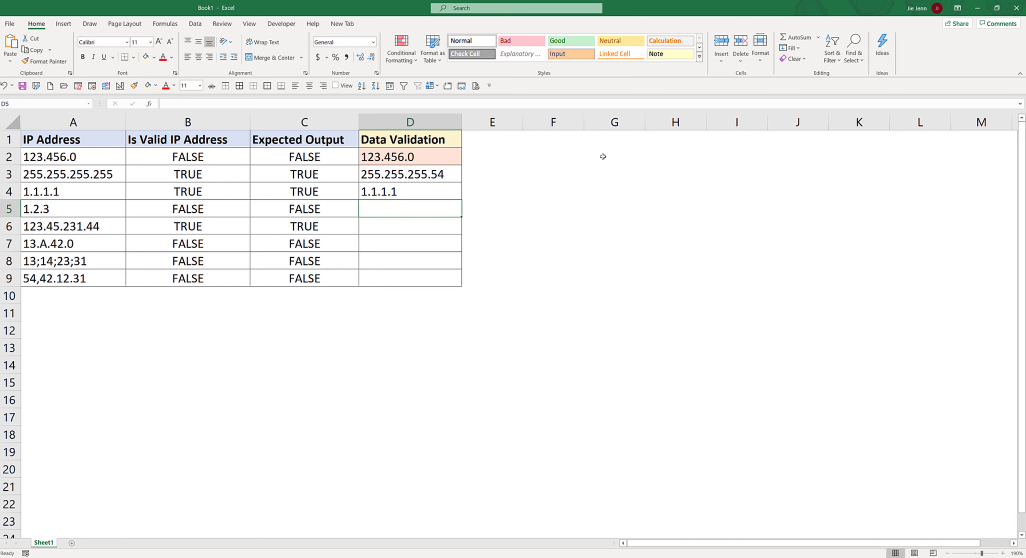
{"action": "type", "text": "A"}
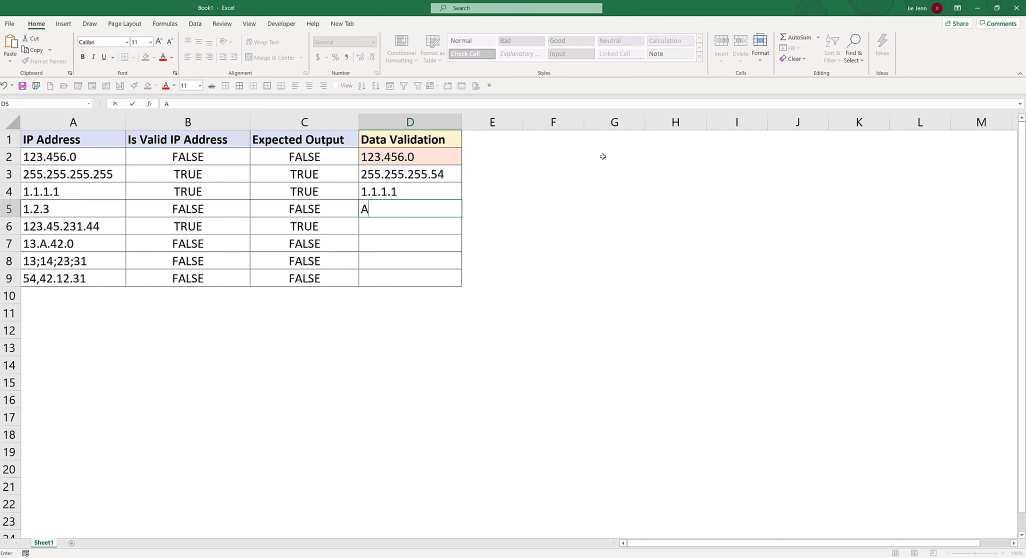
{"action": "type", "text": "."}
{"action": "type", "text": "31.21.25"}
{"action": "type", "text": "5"}
{"action": "key", "text": "Return"}
{"action": "key", "text": "Up"}
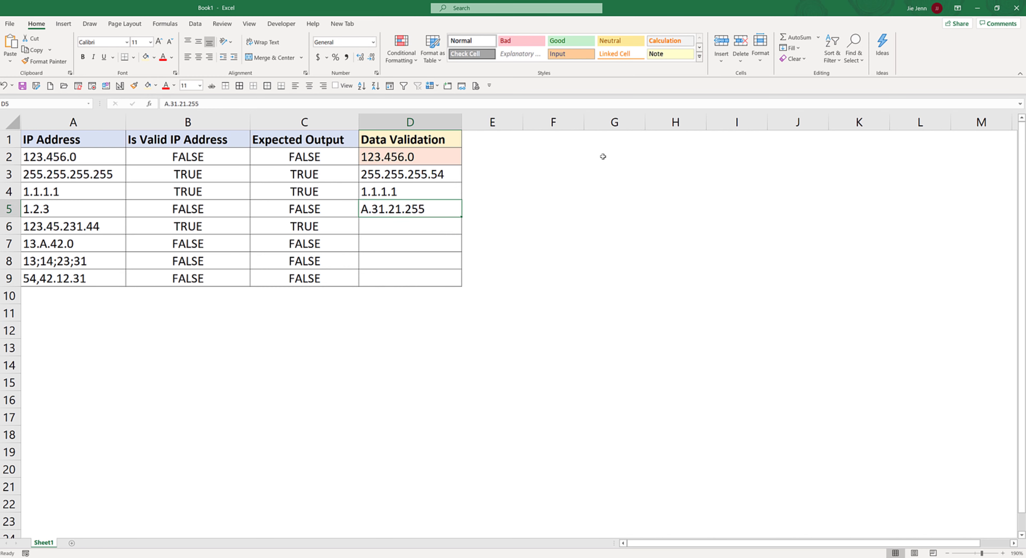
{"action": "left_click", "coordinate": [392, 56]}
Change the peach rule's Applies to range to =$D$2:$D$9 so D5 is highlighted too.
{"action": "left_click", "coordinate": [417, 218]}
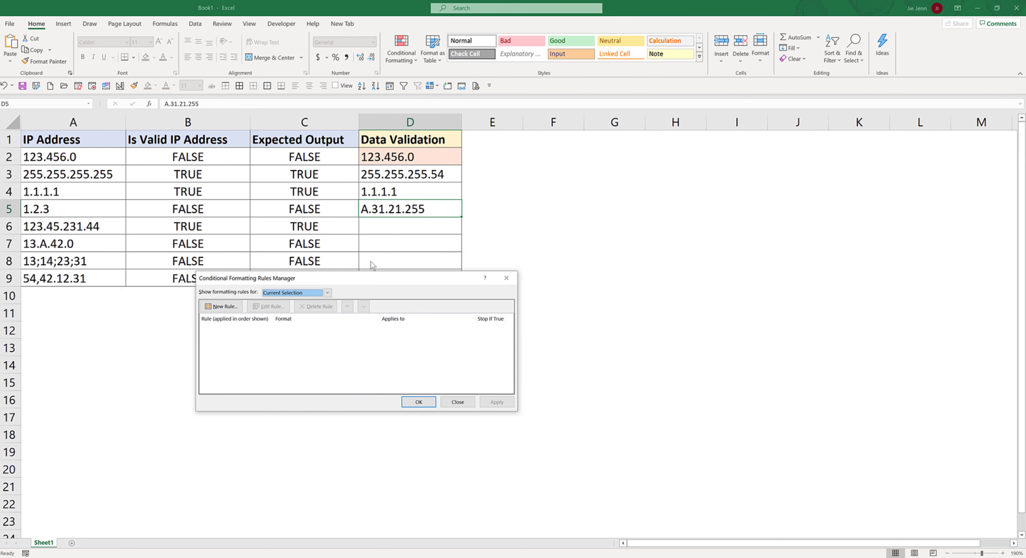
{"action": "key", "text": "Escape"}
{"action": "left_click_drag", "start_coordinate": [410, 156], "coordinate": [409, 275]}
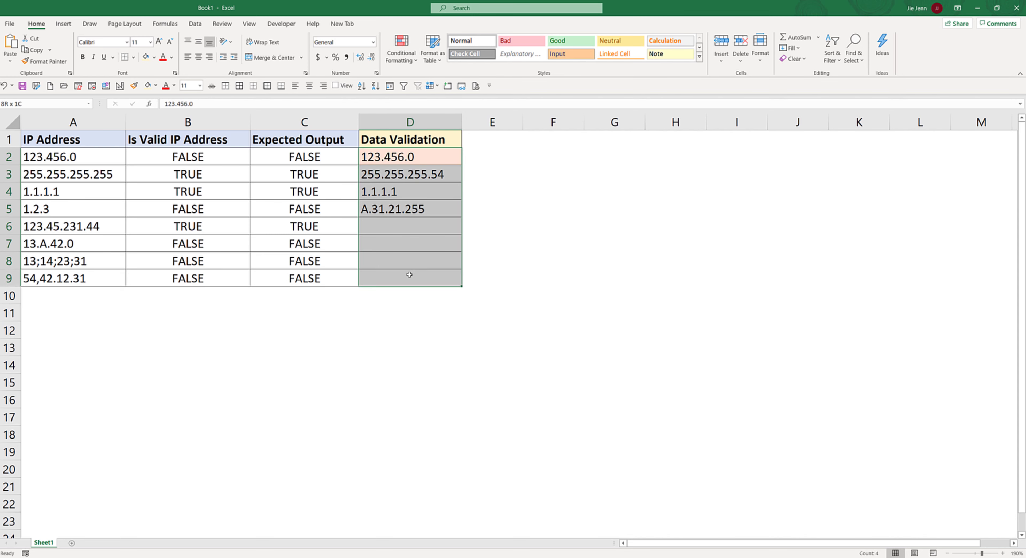
{"action": "left_click", "coordinate": [397, 50]}
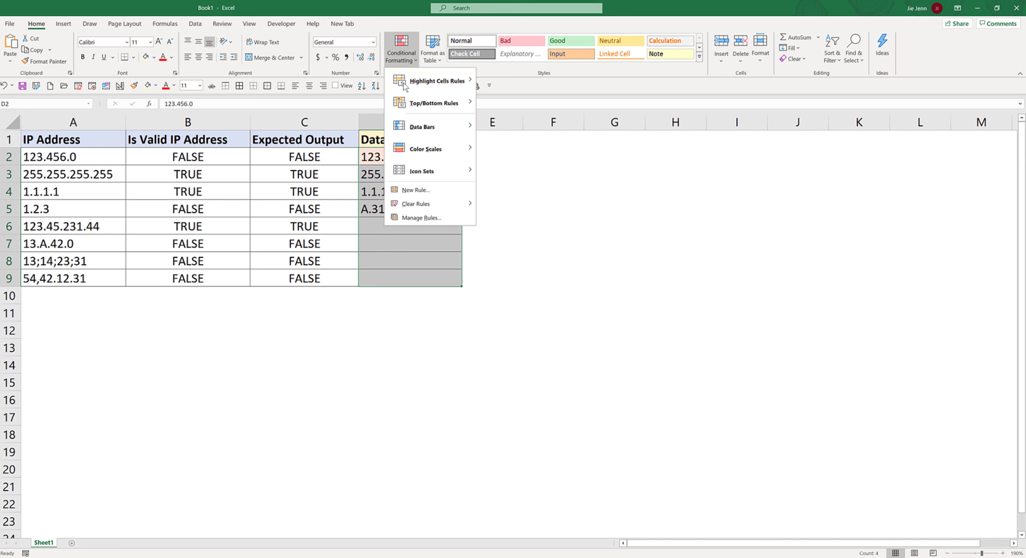
{"action": "left_click", "coordinate": [433, 218]}
{"action": "left_click", "coordinate": [418, 330]}
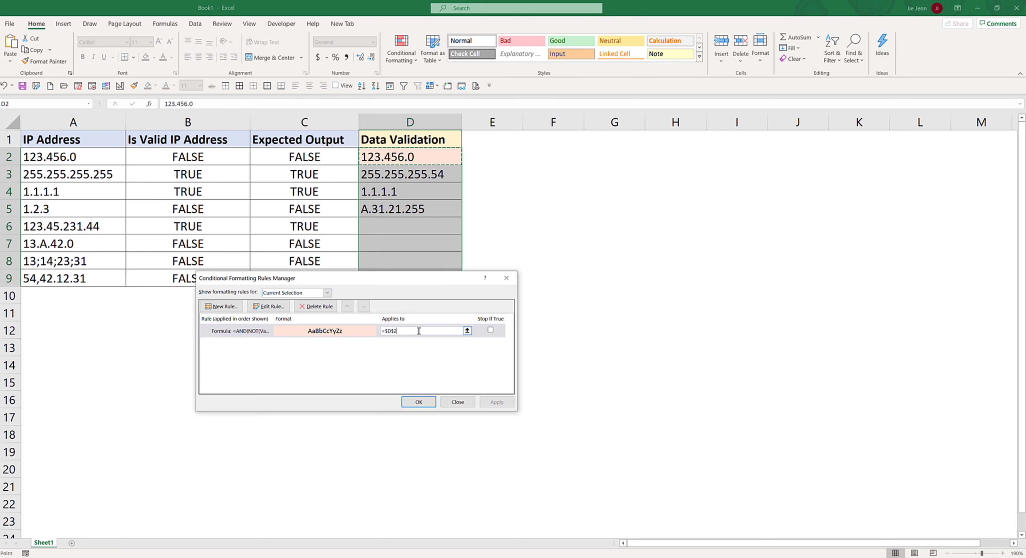
{"action": "key", "text": "BackSpace"}
{"action": "key", "text": "BackSpace"}
{"action": "key", "text": "BackSpace"}
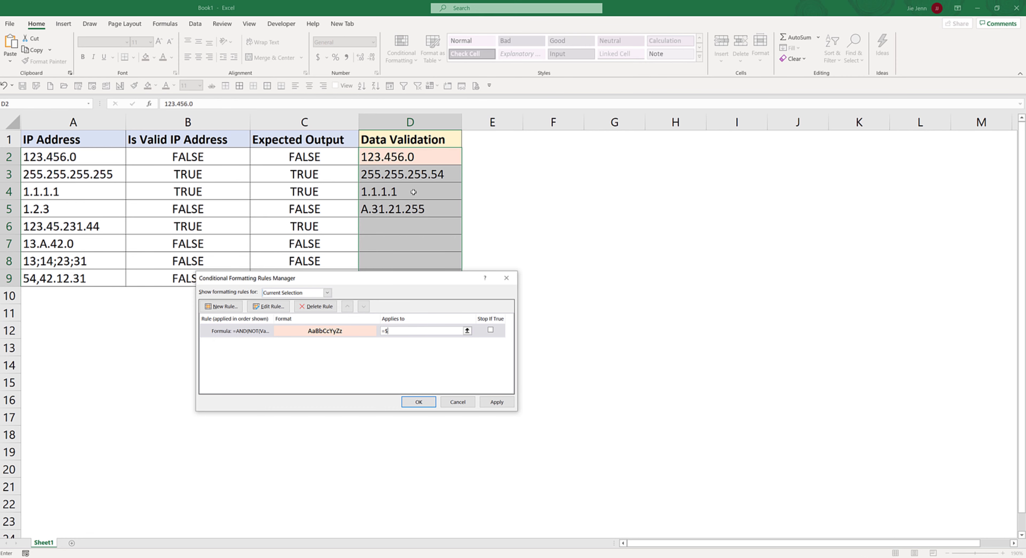
{"action": "mouse_move", "coordinate": [408, 158]}
{"action": "left_mouse_down"}
{"action": "mouse_move", "coordinate": [413, 285]}
{"action": "mouse_move", "coordinate": [680, 312]}
{"action": "left_mouse_up"}
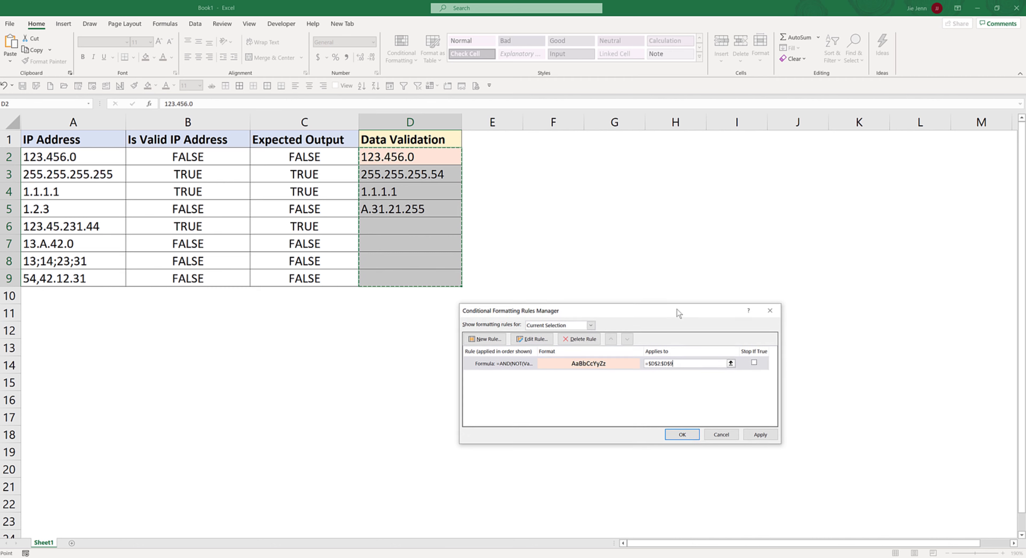
{"action": "left_click", "coordinate": [760, 434]}
{"action": "left_click", "coordinate": [683, 433]}
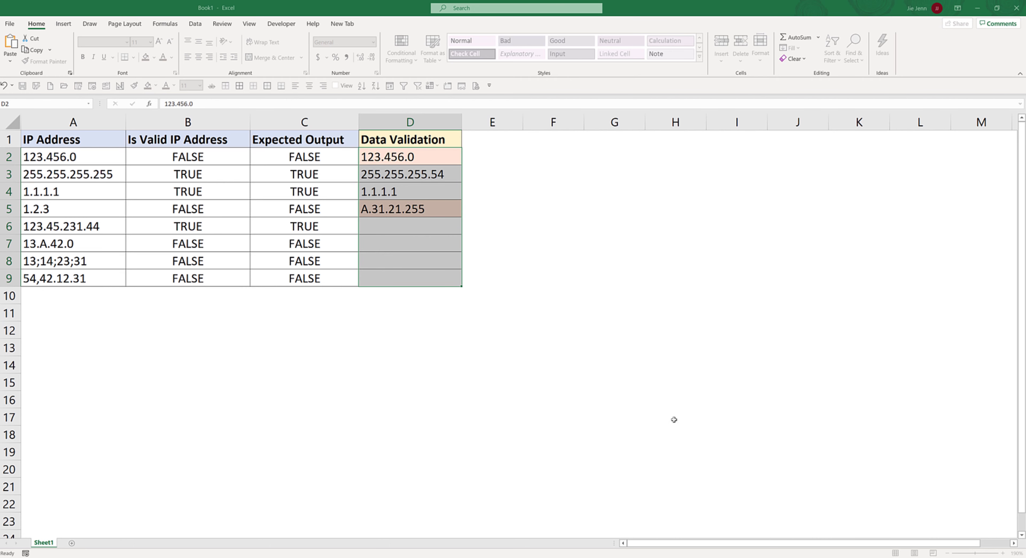
{"action": "left_click", "coordinate": [411, 210]}
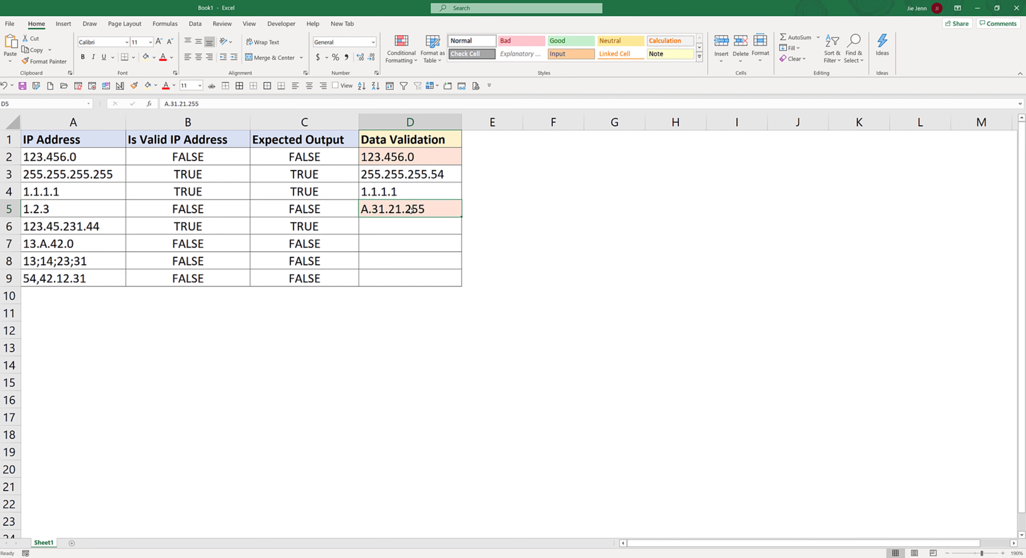